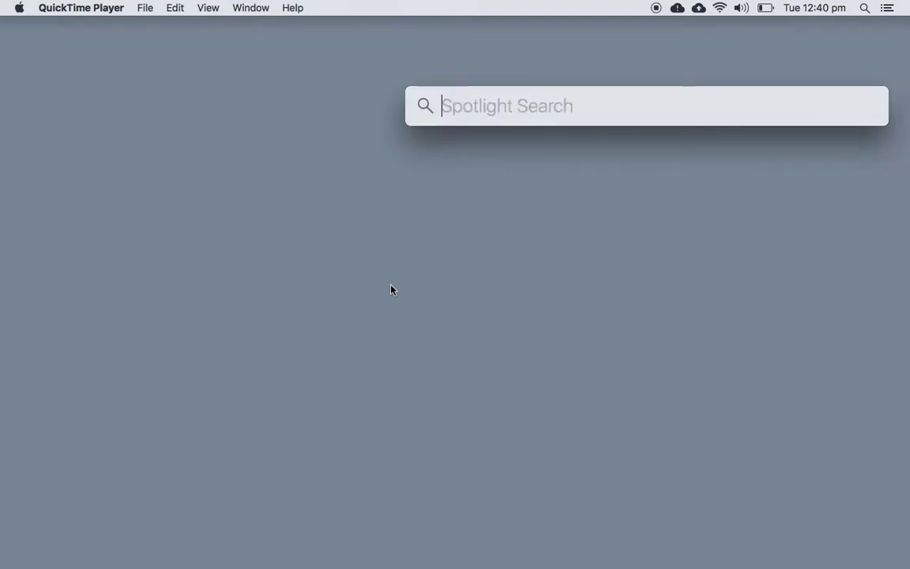
Search Spotlight for 'jackpilot'
text(jackpilo)
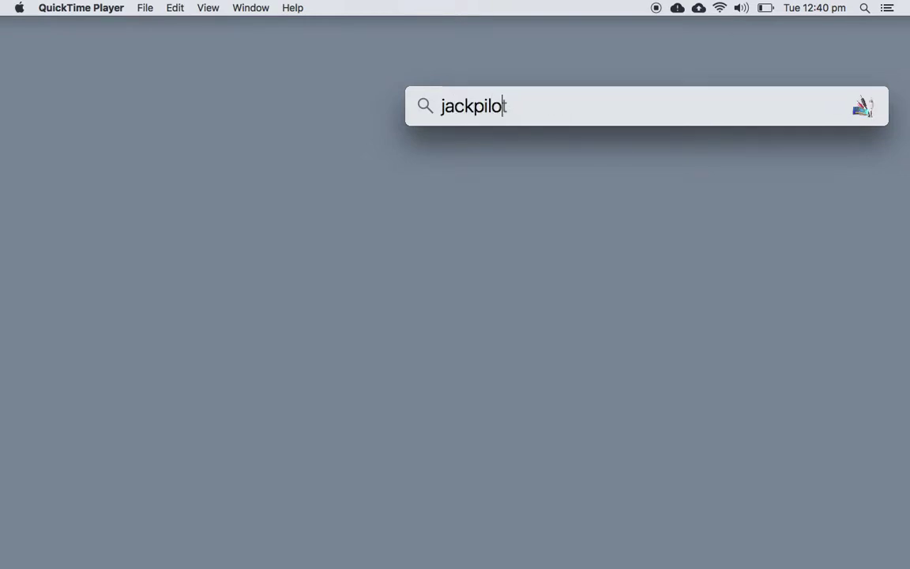
Launch JackPilot, start the Jack server, and open the Connections Manager
key(Return)
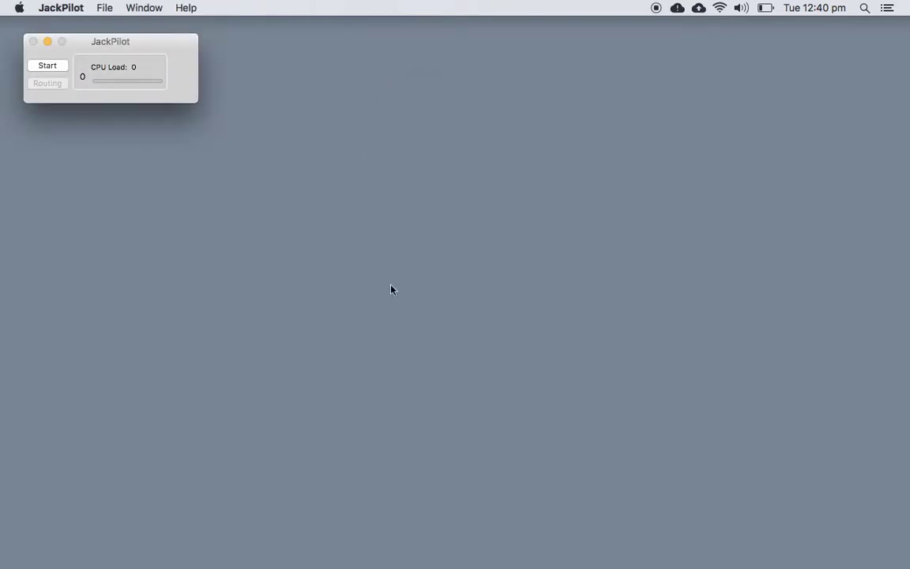
click(55, 70)
click(54, 83)
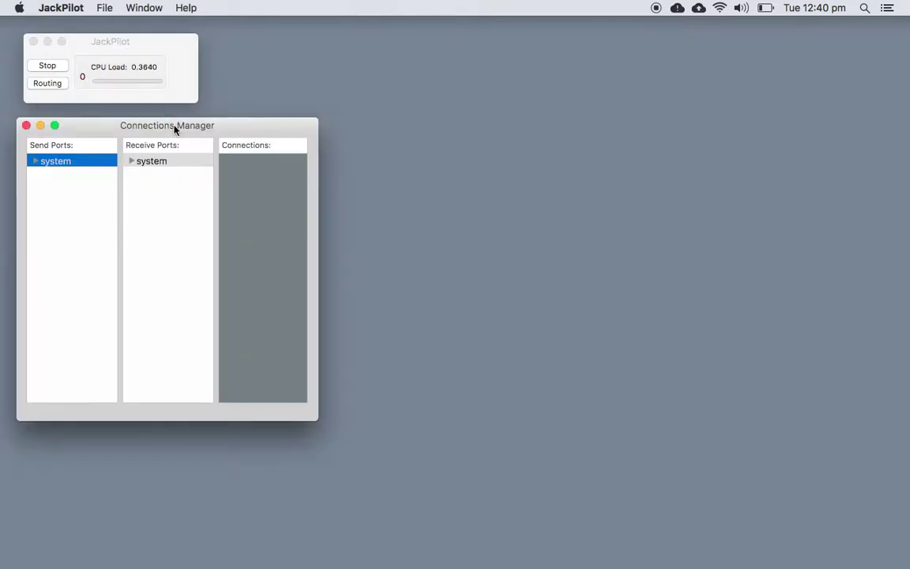
drag(175, 127, 166, 124)
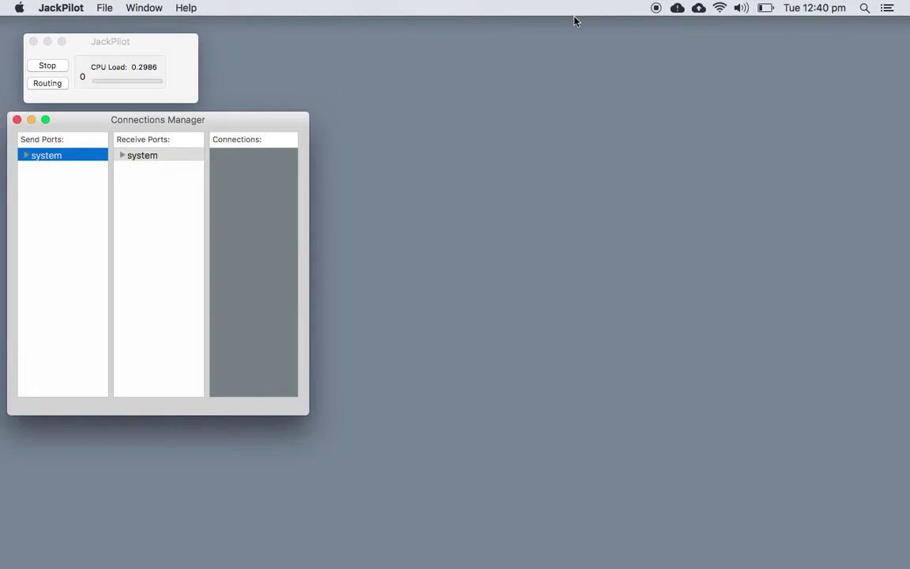
Launch Ableton Live 9 Suite from a Spotlight search for 'able'
key(super+space)
text(able)
key(Return)
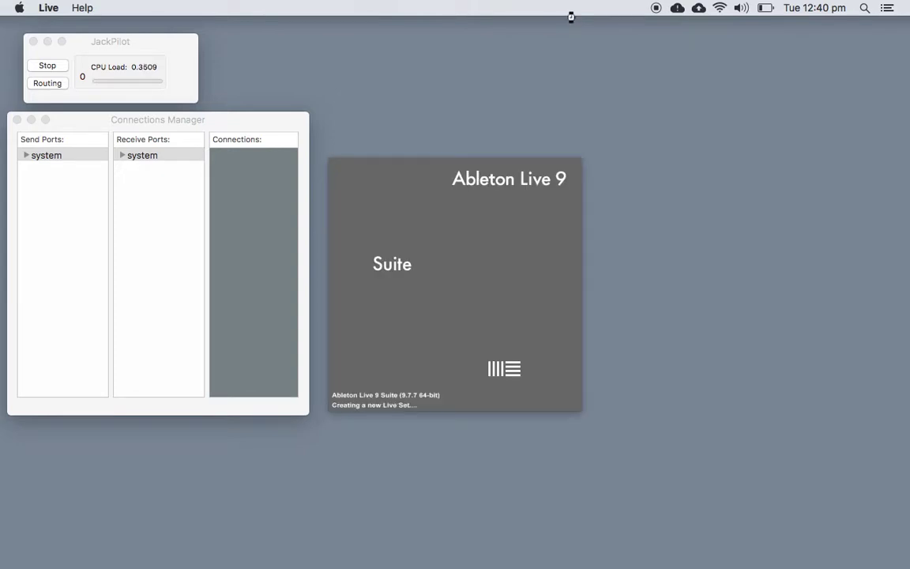
Set Live's audio output to Built-in Output and input to JackRouter, then close Preferences
key(Return)
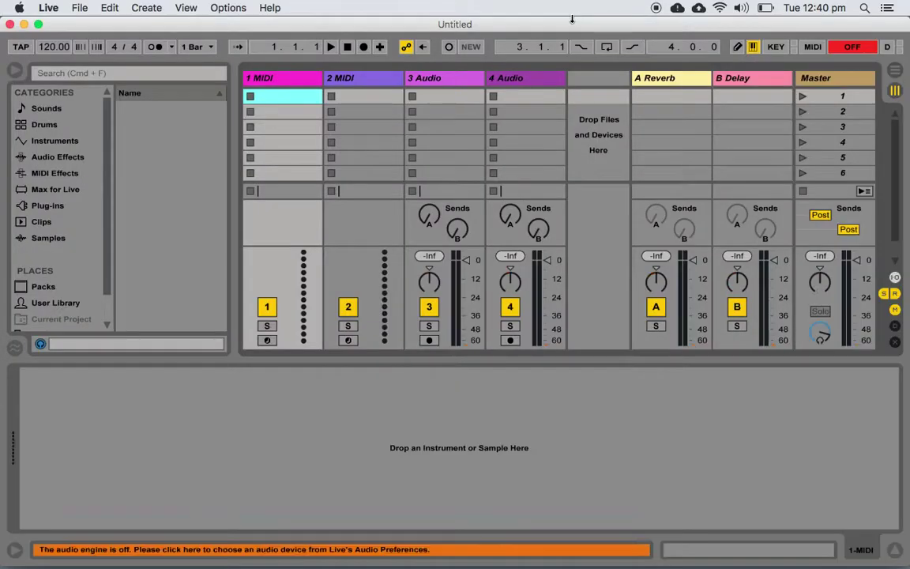
key(super+comma)
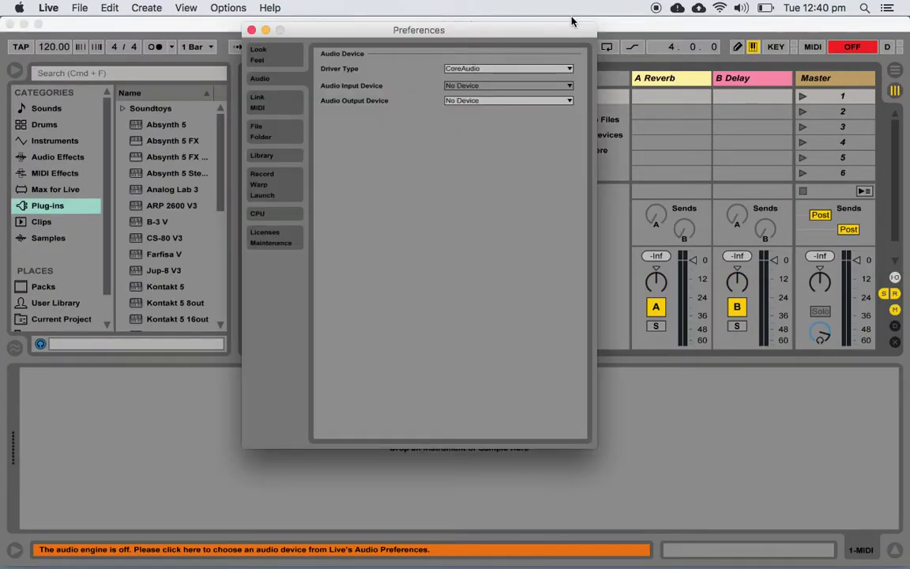
click(472, 101)
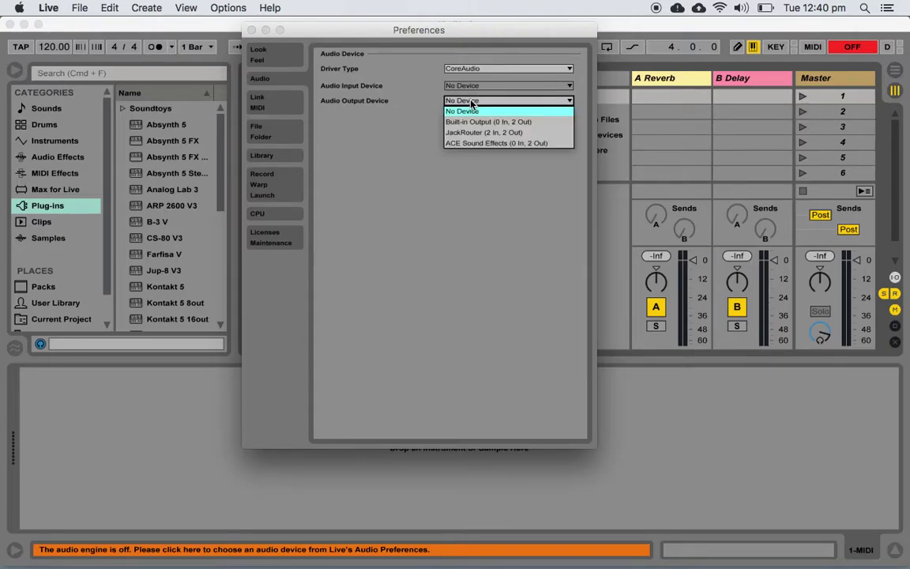
click(487, 122)
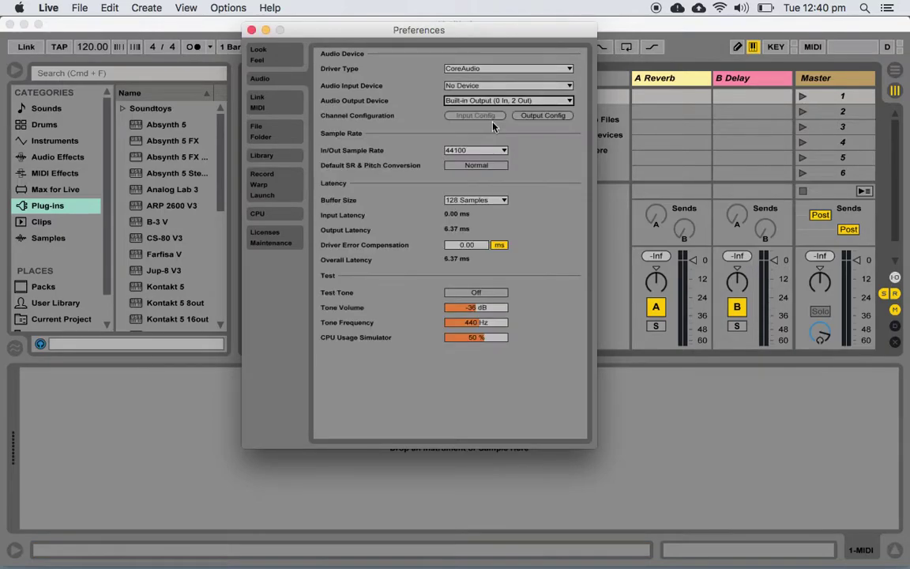
click(482, 85)
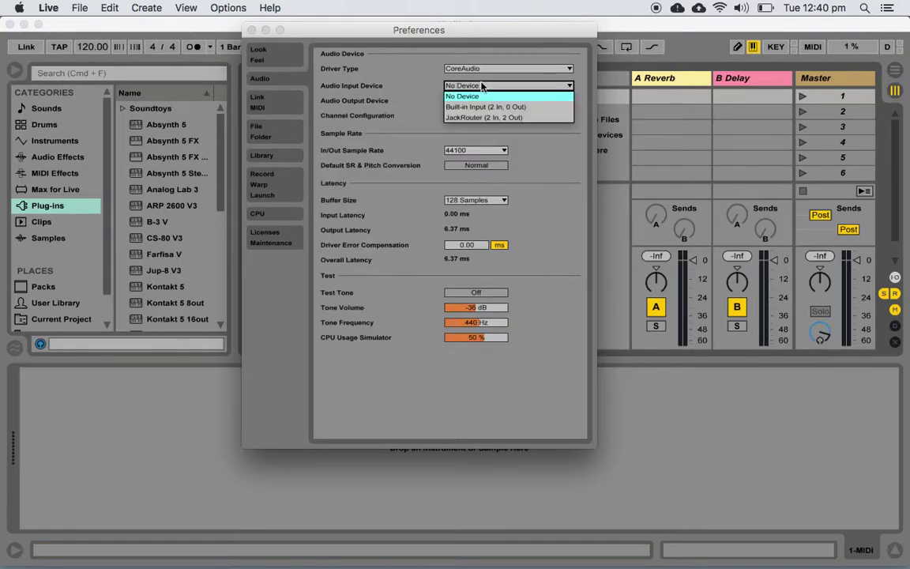
click(539, 121)
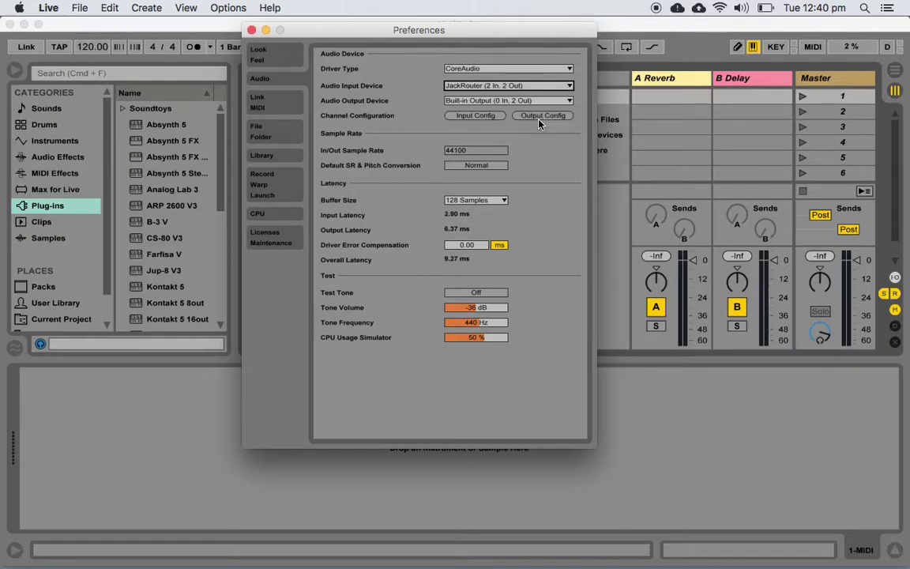
click(252, 30)
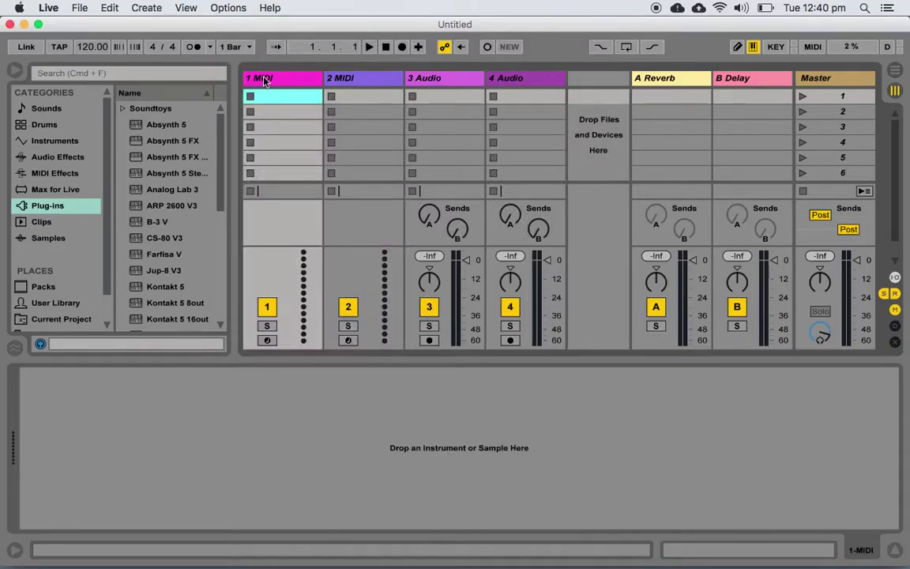
key(super+Tab)
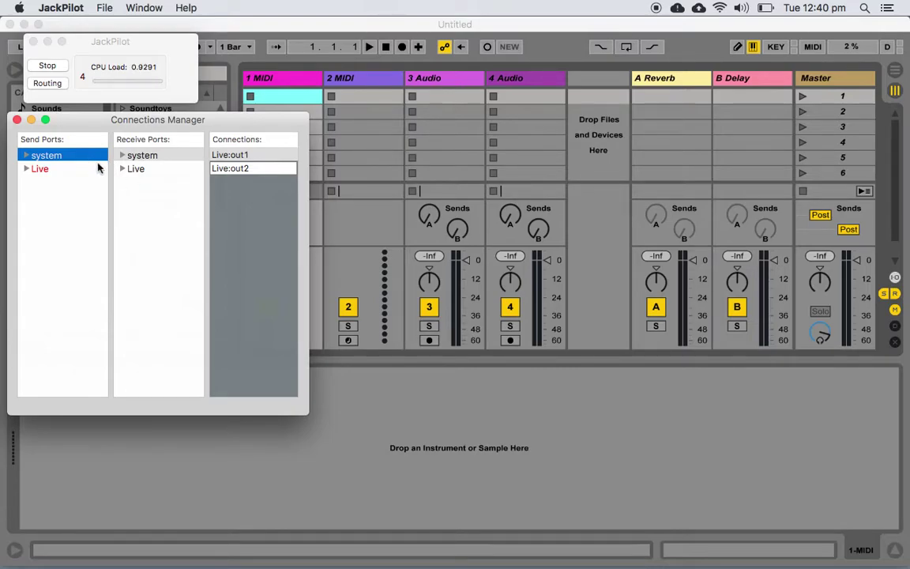
Launch CsoundQt from a Spotlight search for 'cso'
key(super+space)
text(cso)
key(Return)
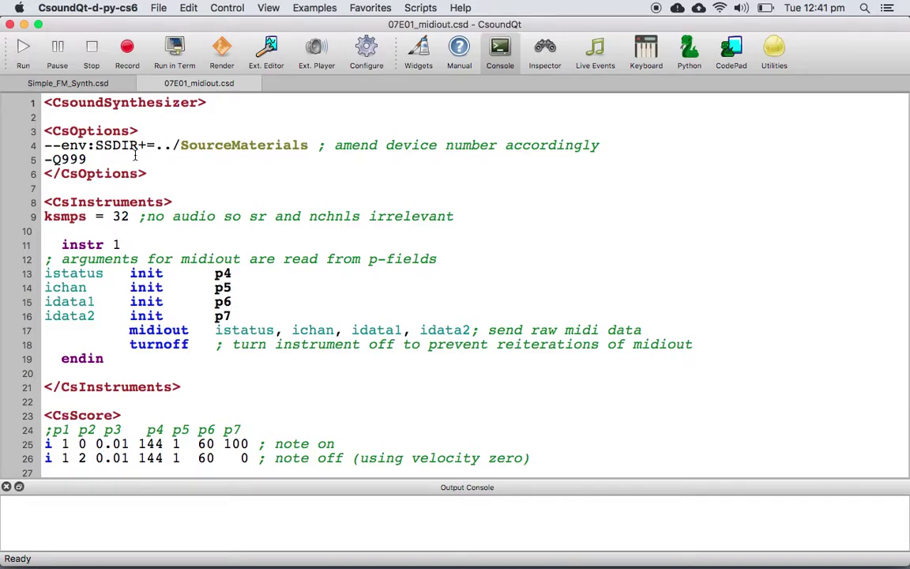
Close Simple_FM_Synth.csd and 07E01_midiout.csd, leaving only a new untitled document
click(71, 84)
key(super+w)
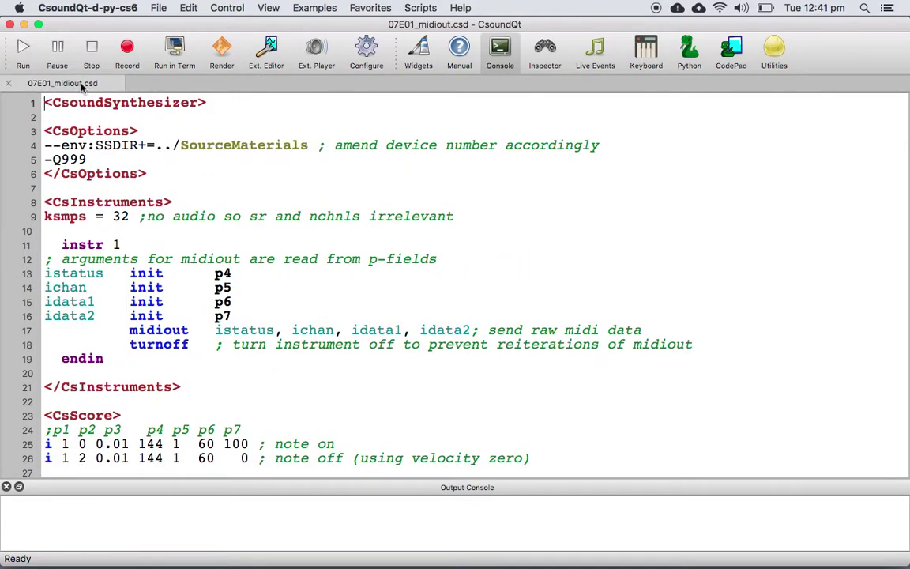
key(super+n)
click(48, 82)
key(super+w)
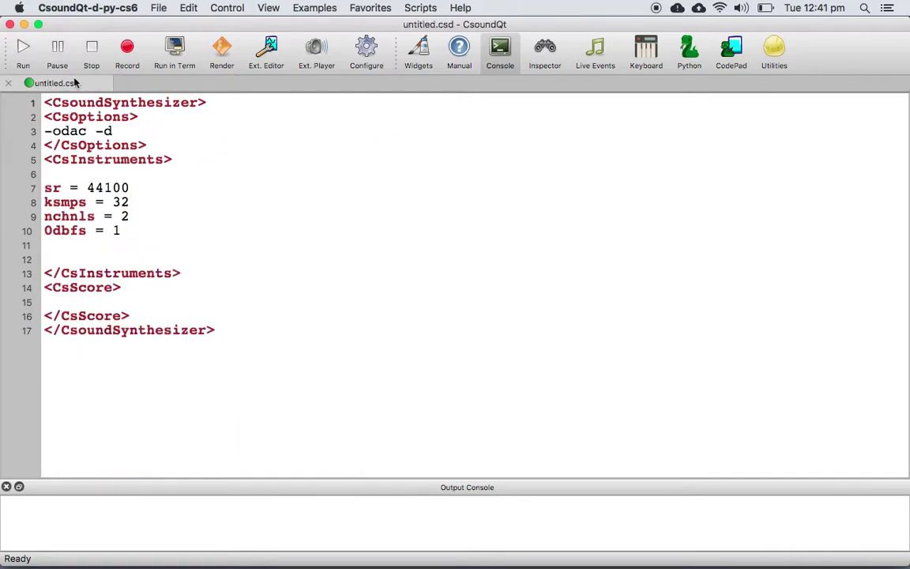
Set CsoundQt's realtime input to JackRouter (adc2) and output to JackRouter (dac2)
key(super+comma)
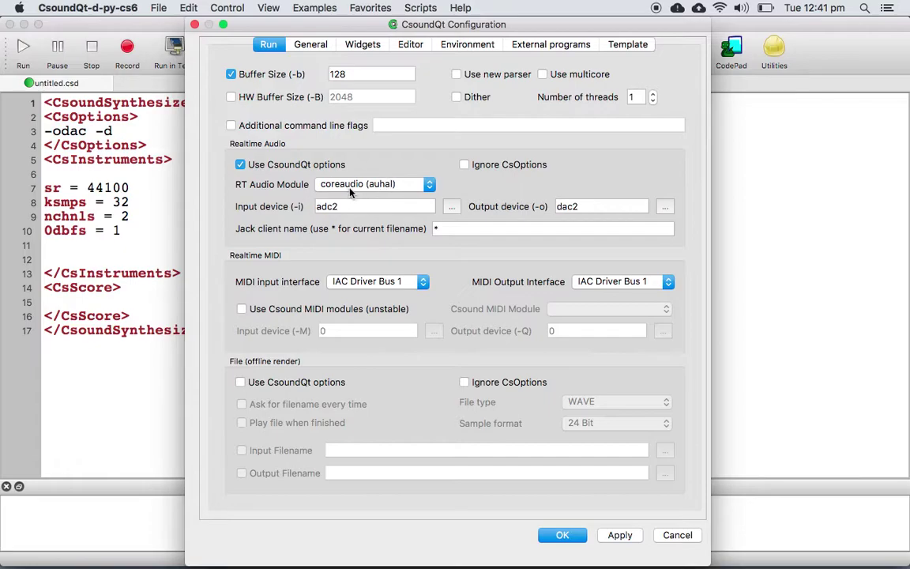
click(452, 208)
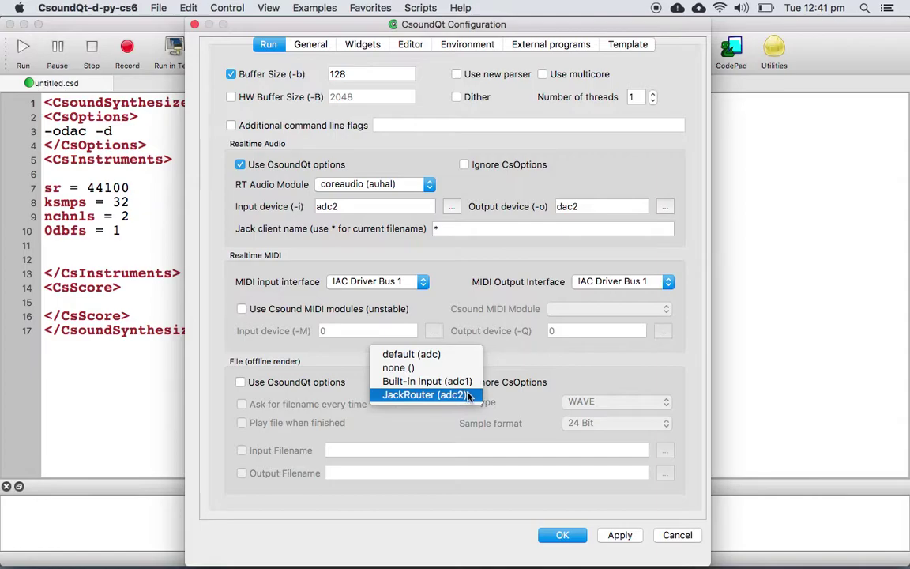
click(427, 395)
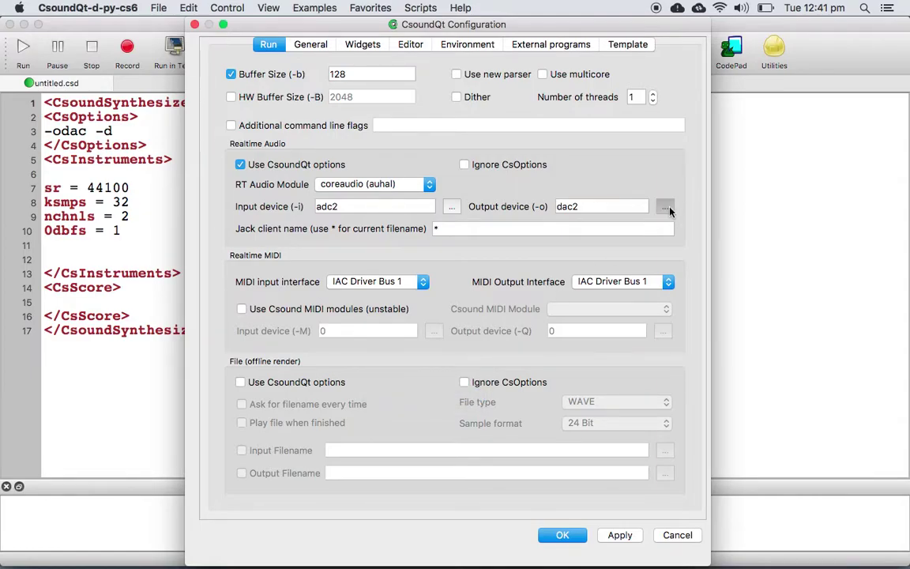
click(666, 208)
click(431, 422)
click(562, 537)
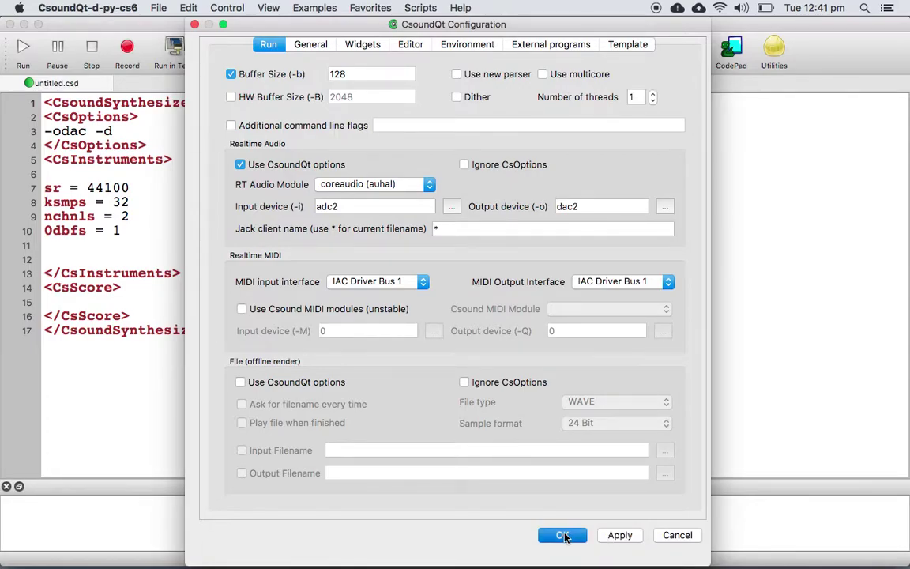
click(308, 7)
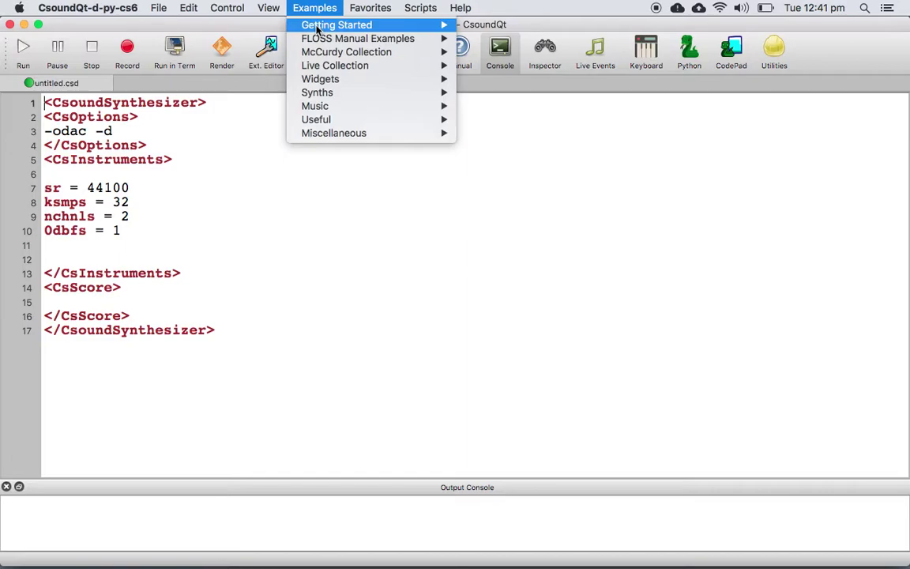
Open the Basic Elements Opcodes example and move CsoundQt aside to reveal JackPilot
mouse_move(319, 30)
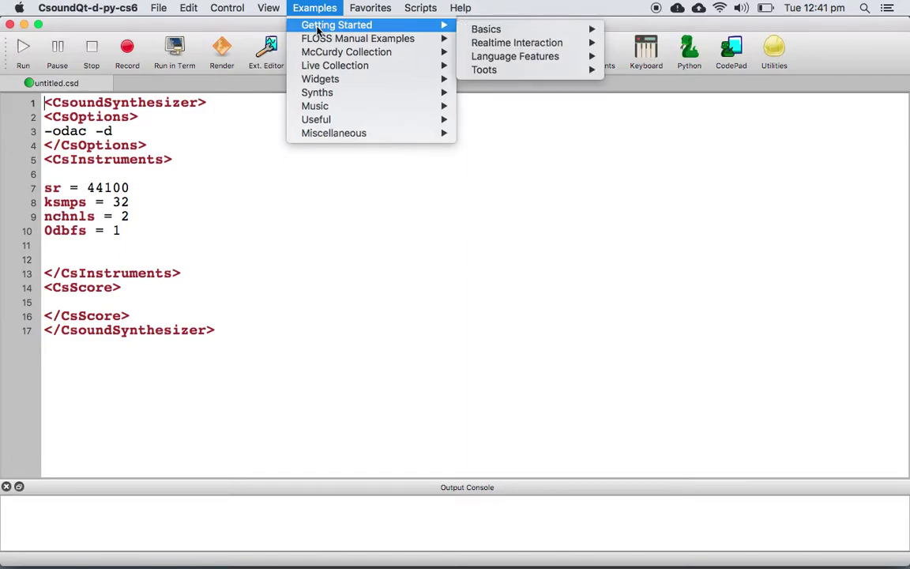
mouse_move(474, 29)
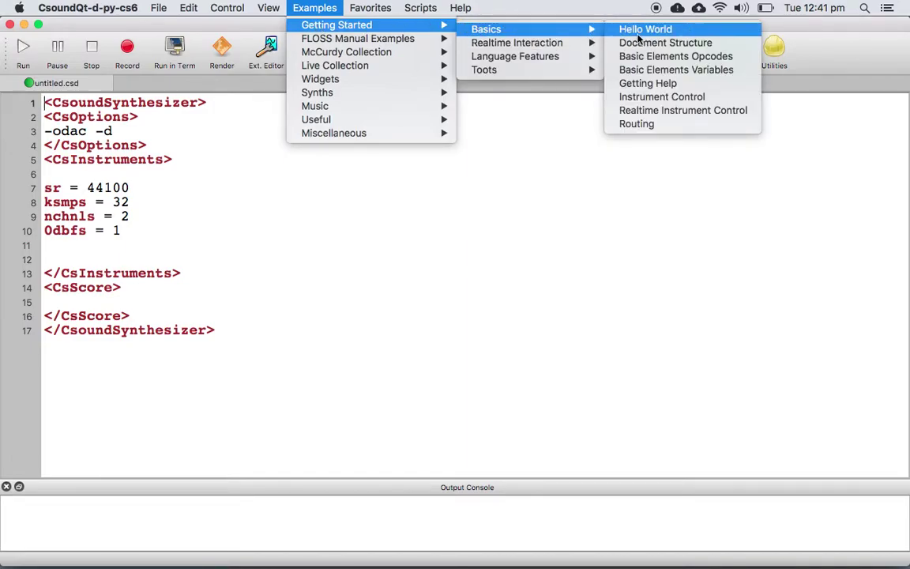
click(748, 58)
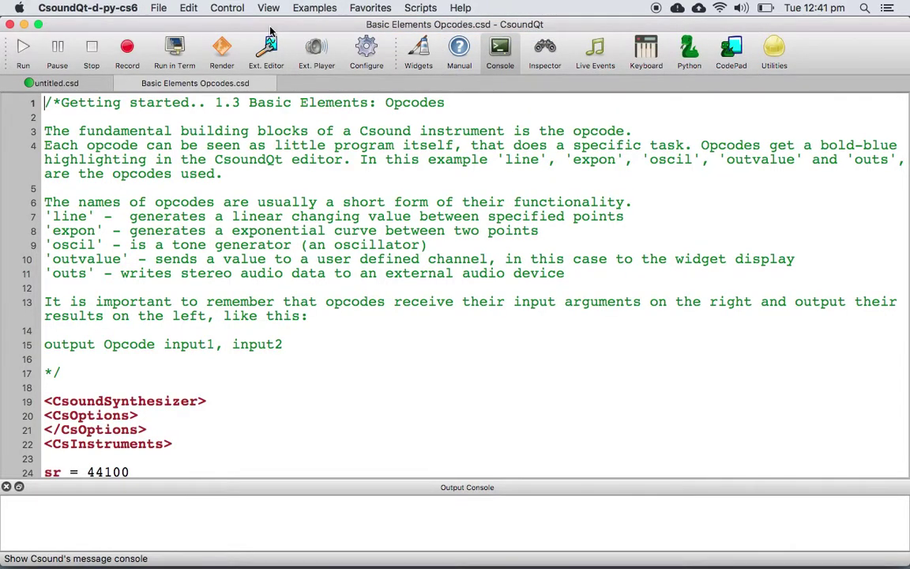
drag(270, 30, 598, 6)
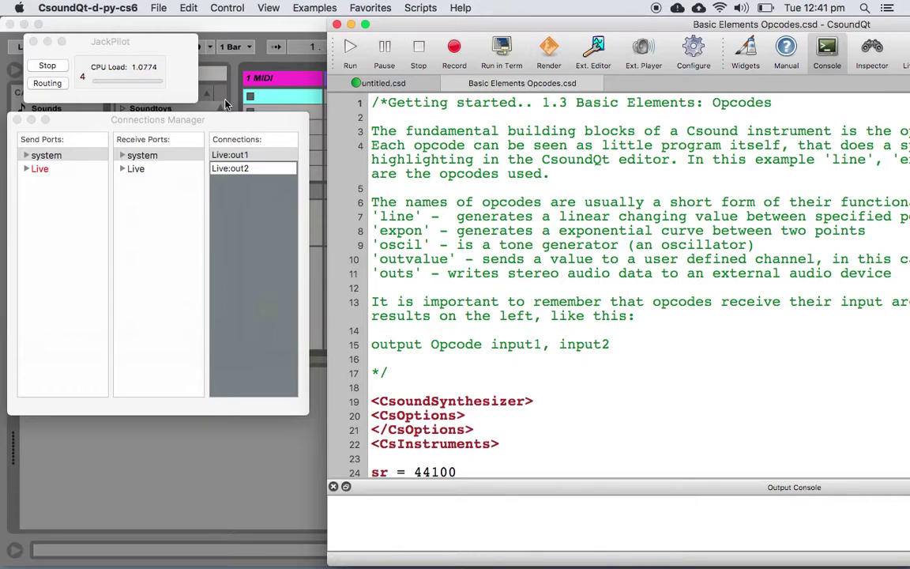
Delete the system-to-Live input connection and both Live-to-system playback connections
click(180, 123)
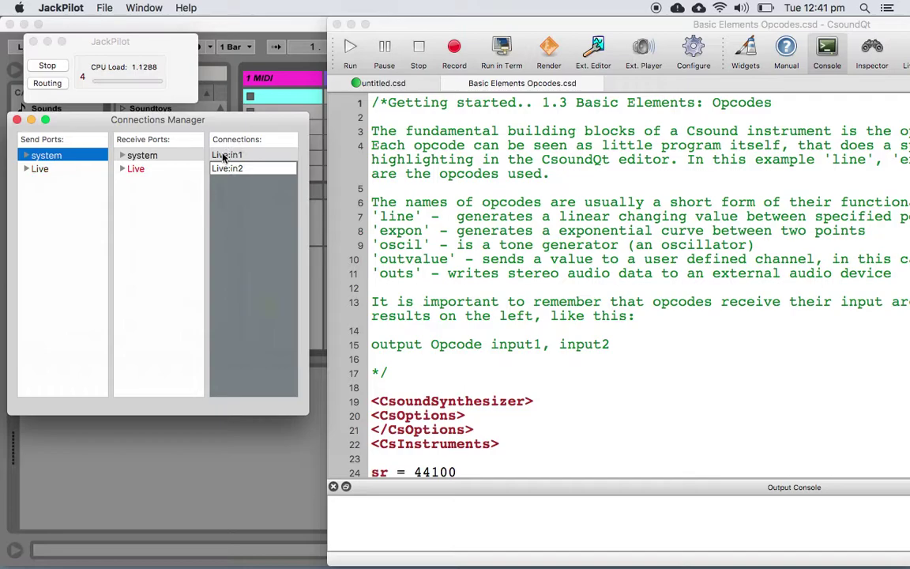
click(223, 156)
double_click(223, 157)
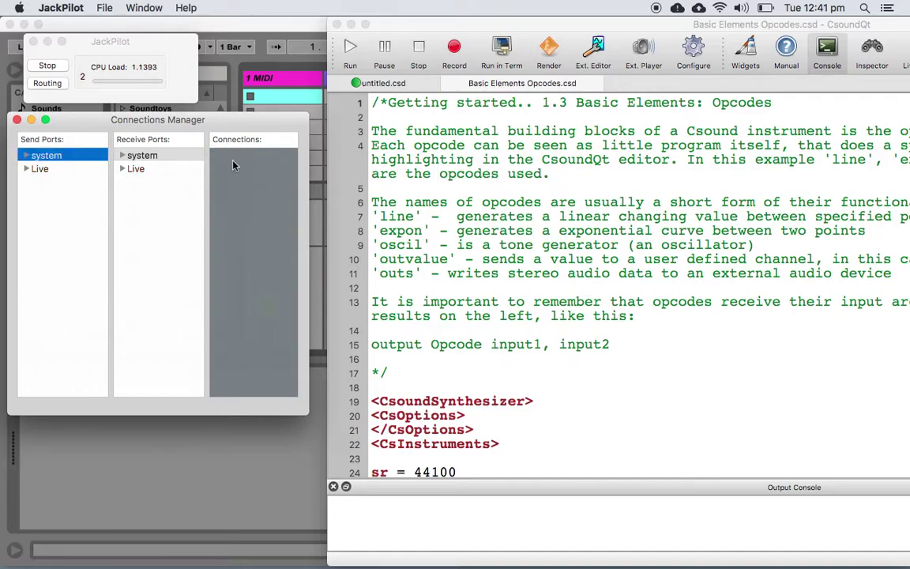
click(39, 168)
click(247, 156)
double_click(247, 156)
click(247, 156)
double_click(247, 156)
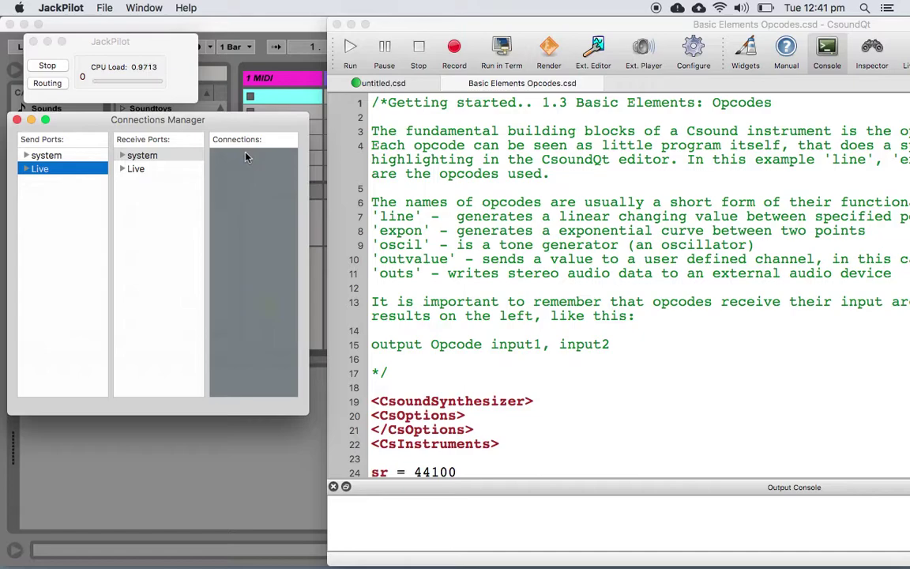
Run the Basic Elements Opcodes example and connect CsoundQt's outputs to Live's inputs
click(336, 37)
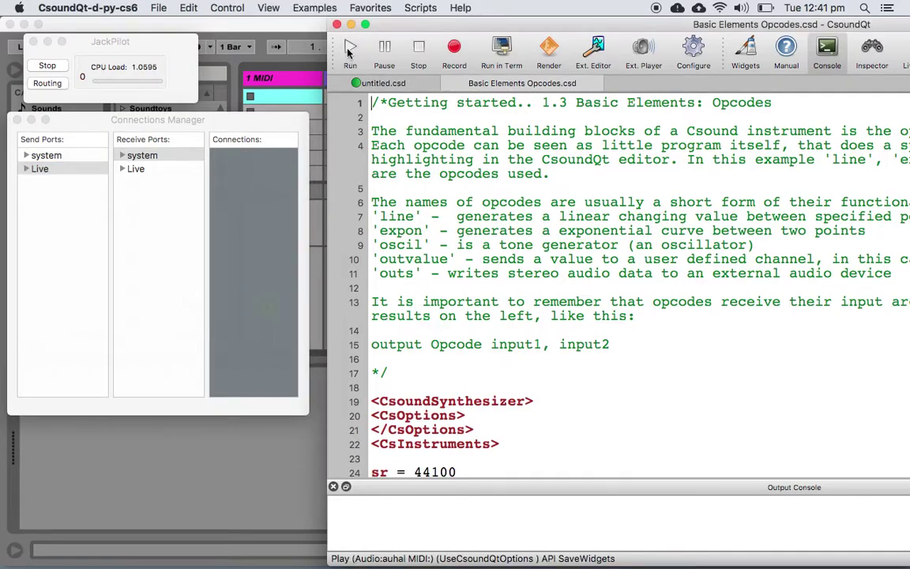
click(348, 50)
click(257, 118)
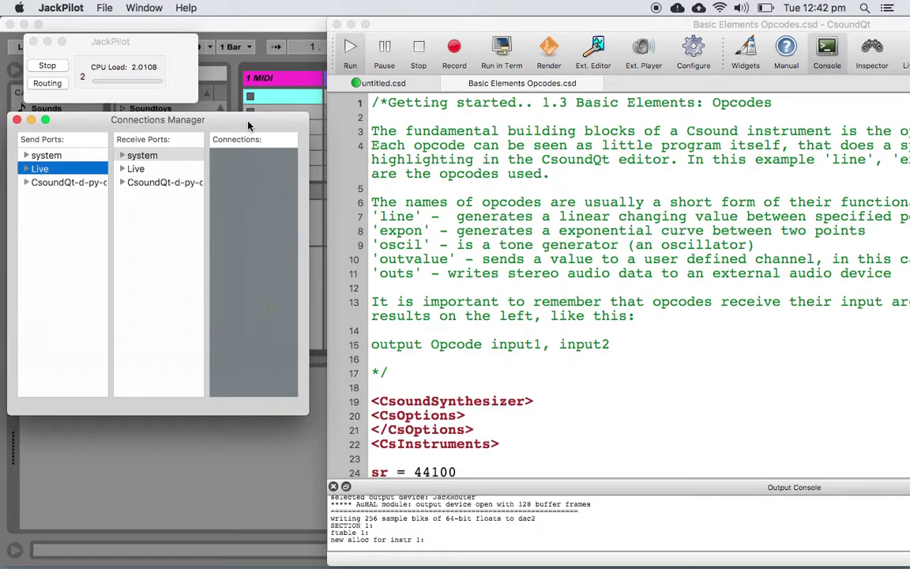
click(66, 182)
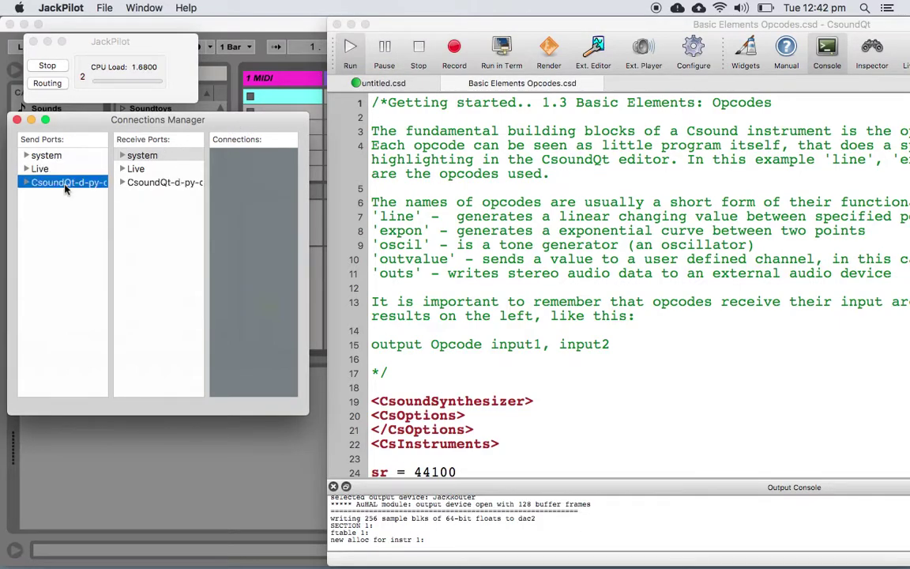
click(134, 169)
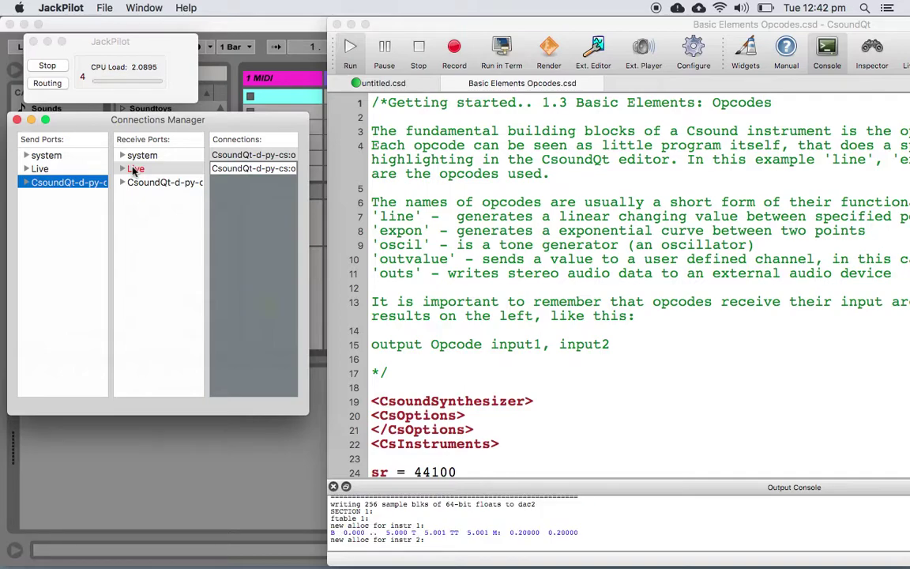
click(16, 120)
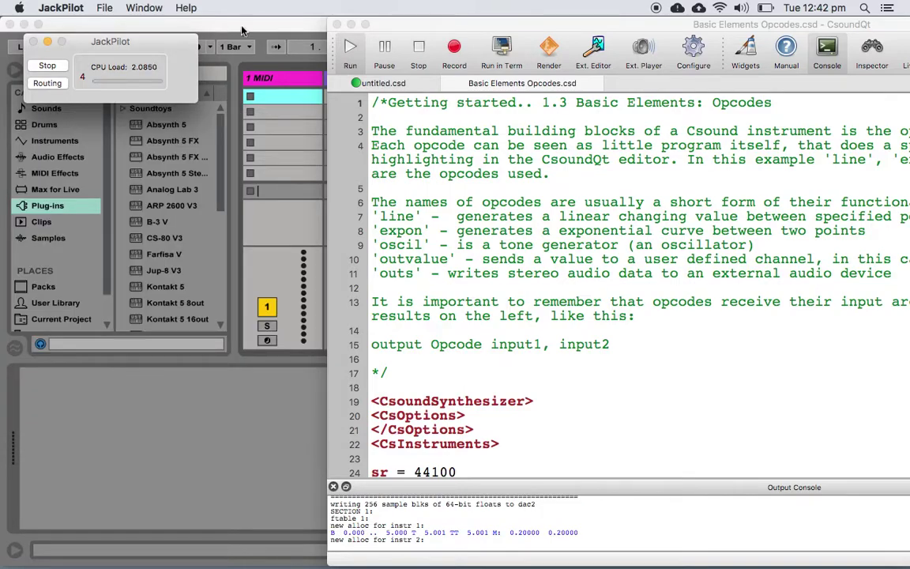
drag(361, 19, 547, 11)
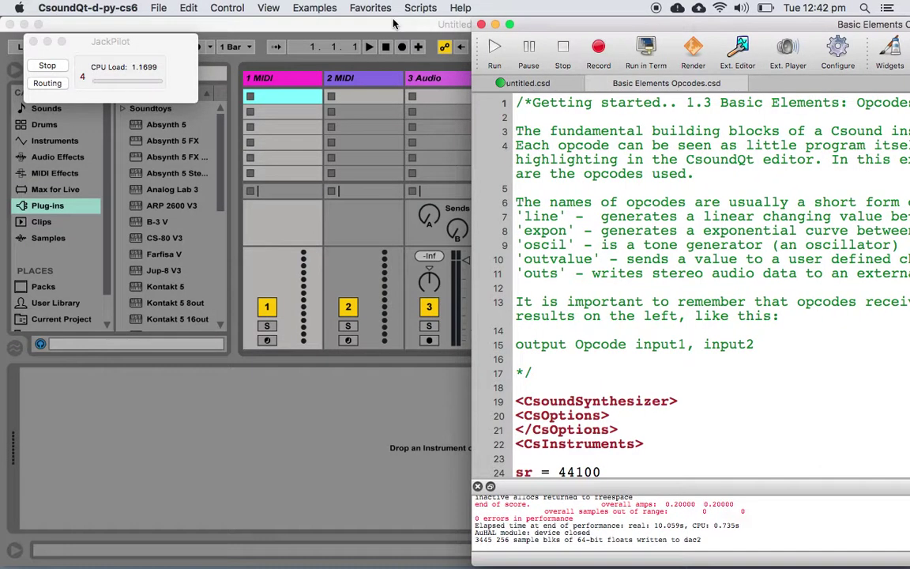
Set Live's display zoom to 100 % in the Look/Feel preferences
click(357, 24)
key(super+comma)
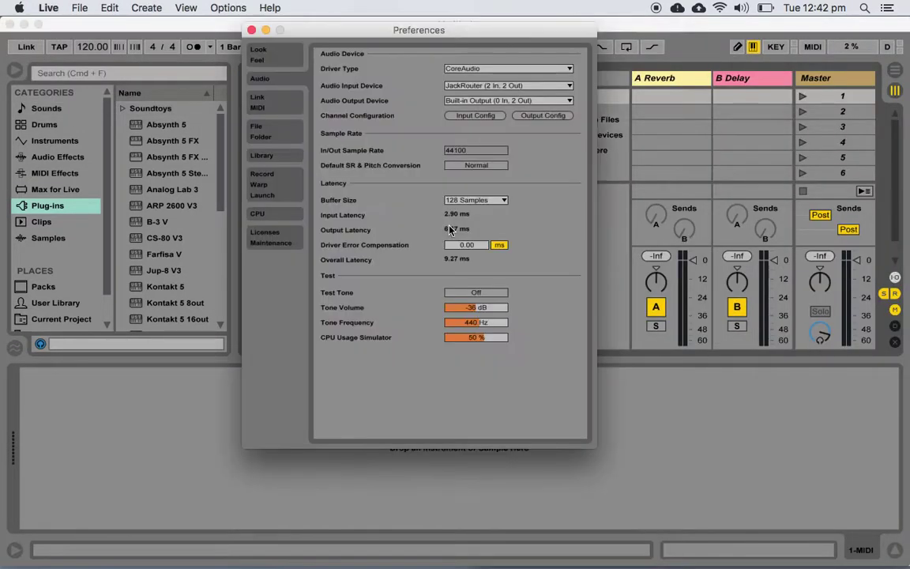
click(260, 55)
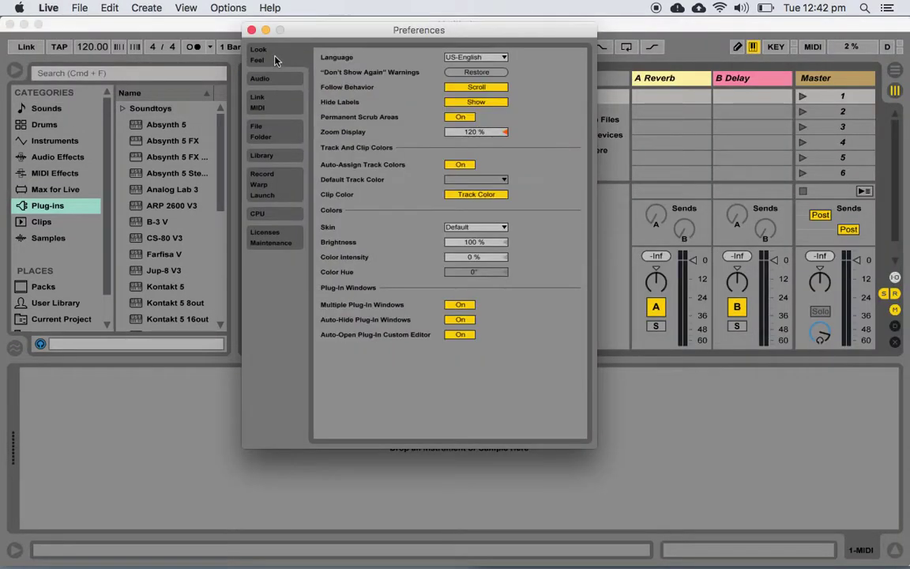
click(476, 133)
text(100)
key(Return)
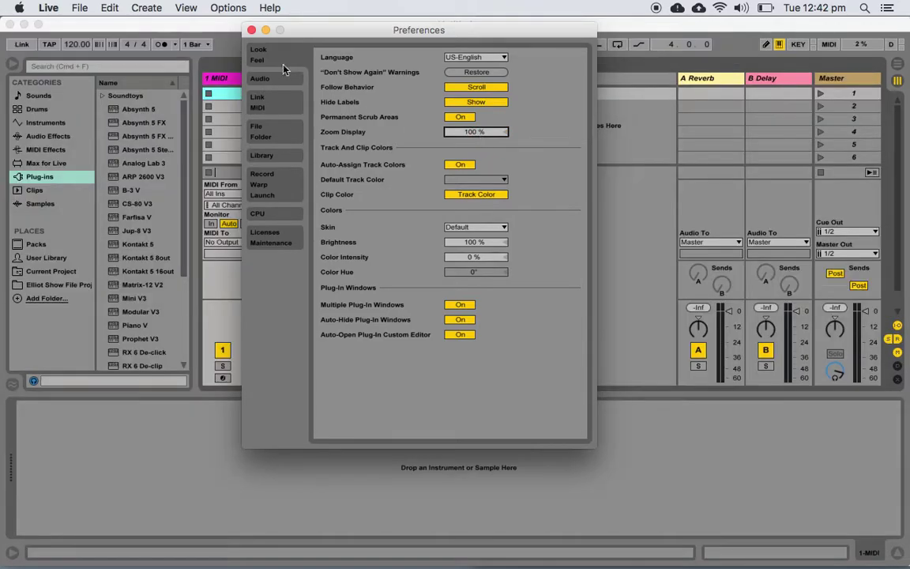
click(251, 31)
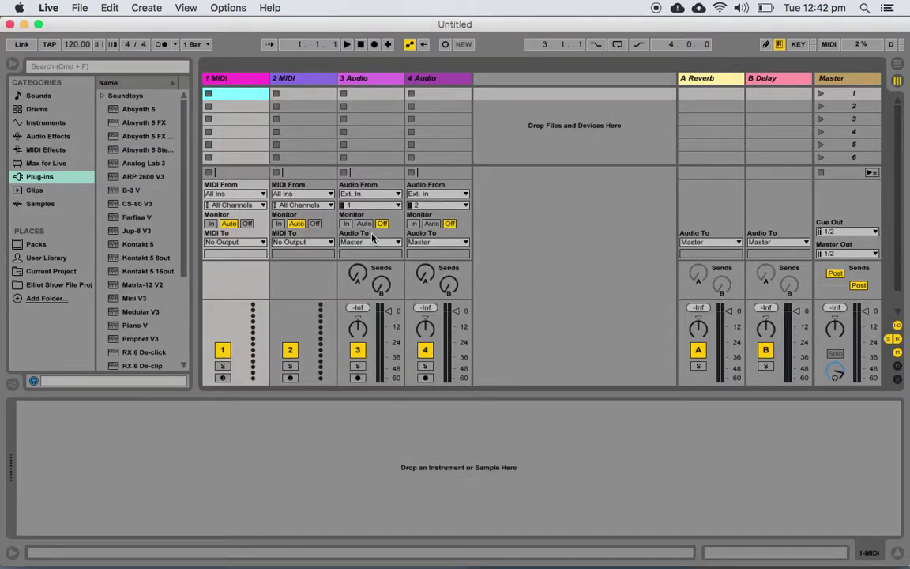
Set track 3's Monitor to In and rerun the Csound example
click(346, 224)
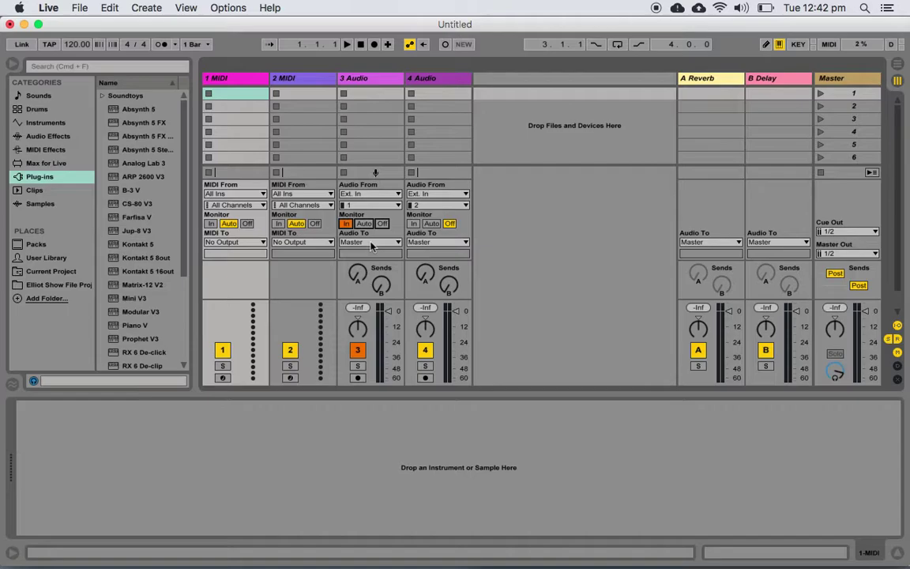
key(super+Tab)
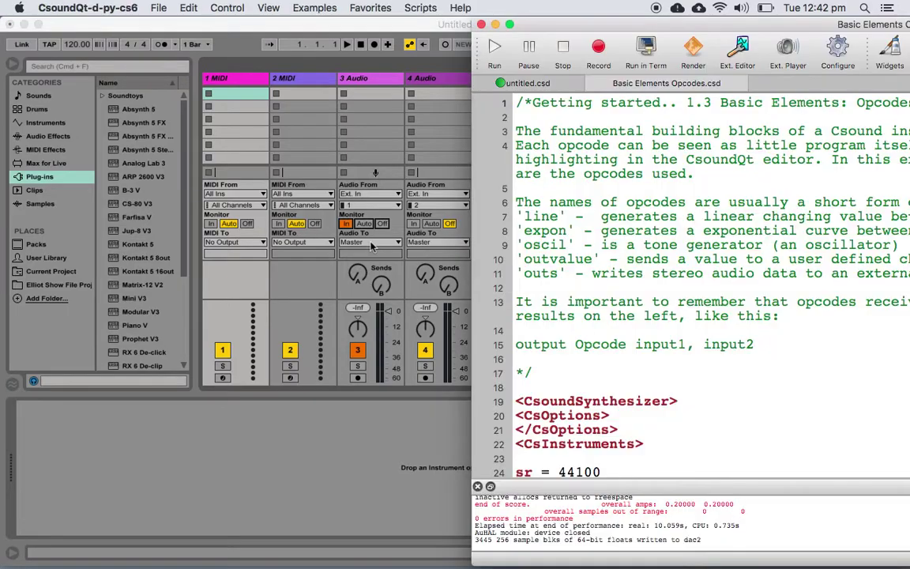
click(496, 50)
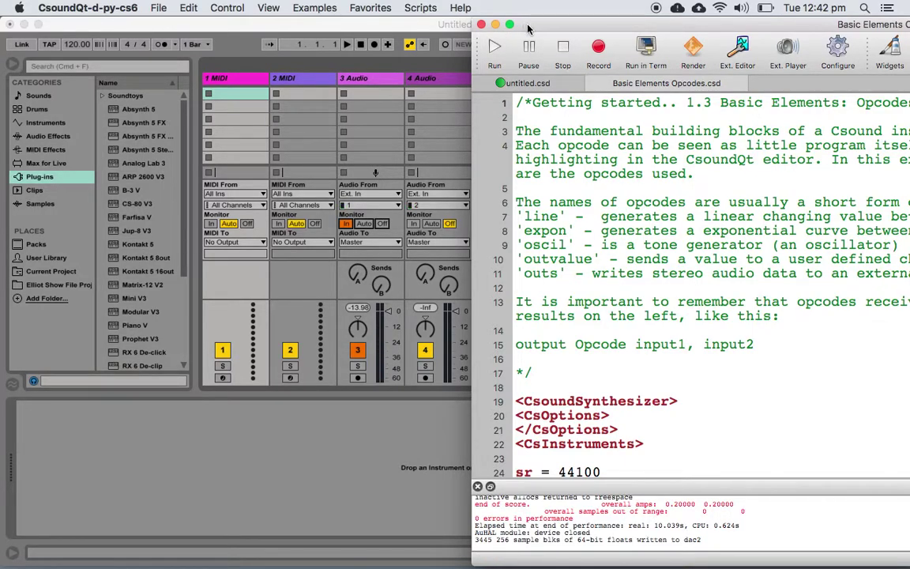
Shift CsoundQt right to show more of Live, then open Spotlight search
drag(487, 26, 563, 27)
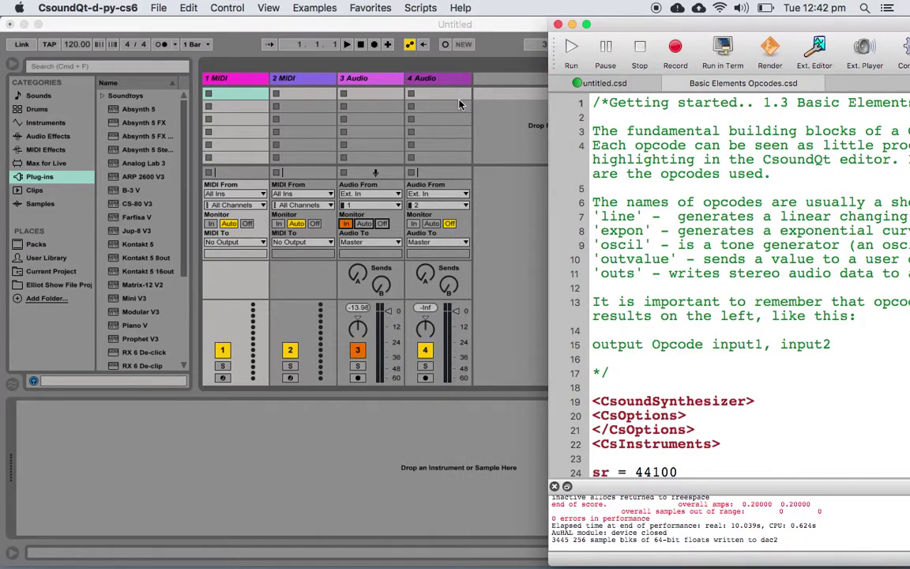
click(866, 8)
Launch Audio MIDI Setup and show the MIDI Studio
text(audio mid)
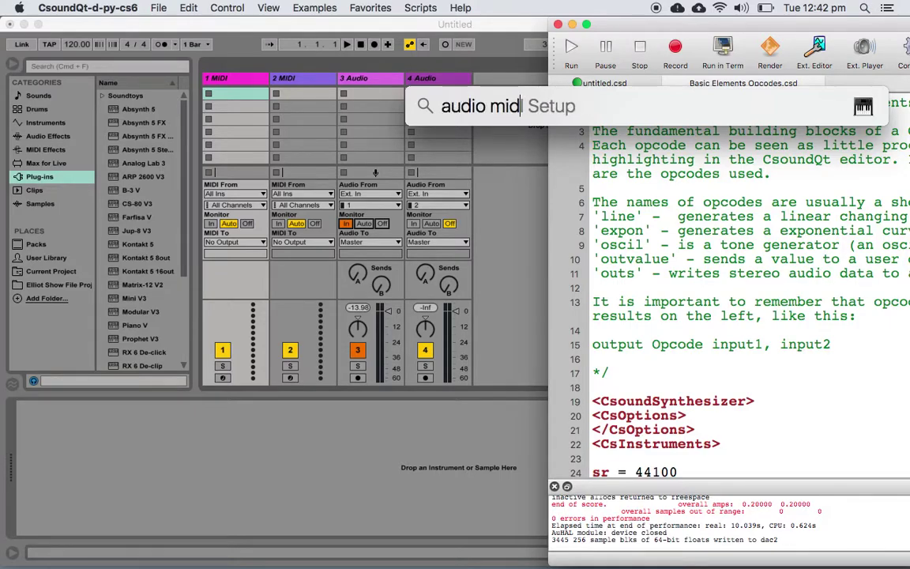
key(Return)
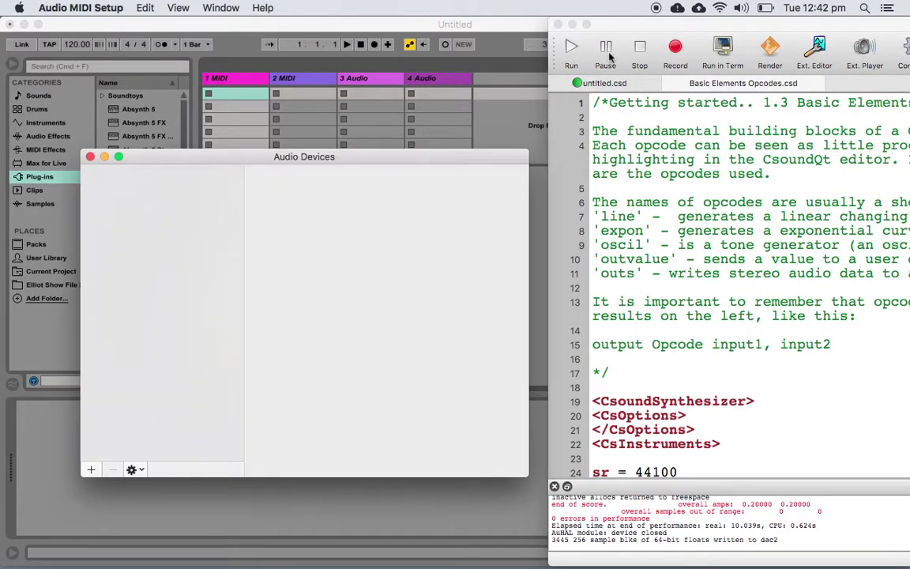
click(210, 8)
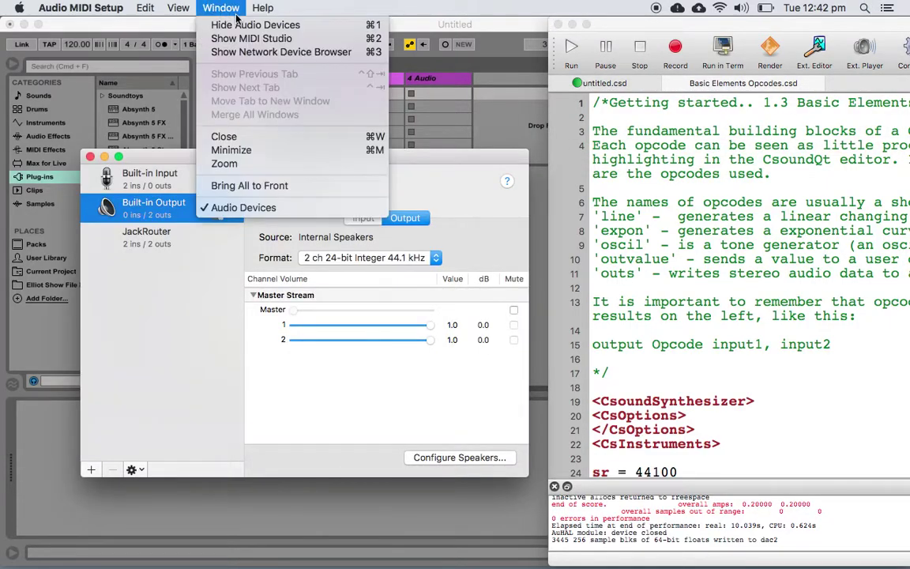
click(304, 39)
Set the IAC Driver device online, then quit Audio MIDI Setup
double_click(308, 151)
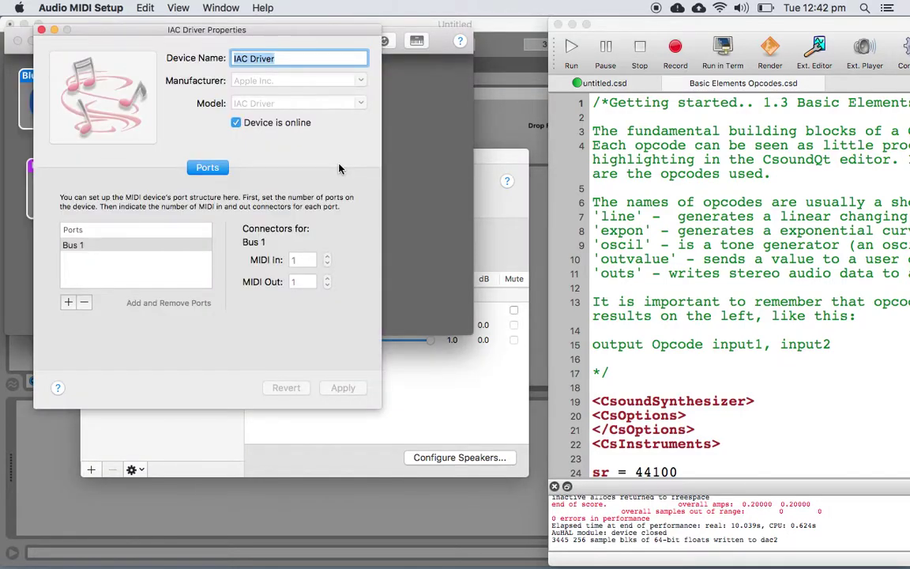
click(41, 29)
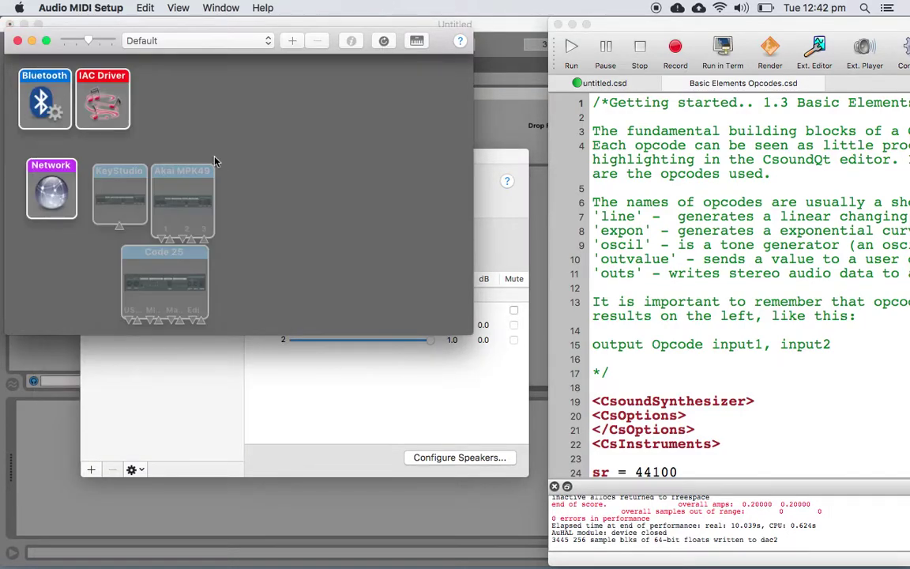
double_click(96, 97)
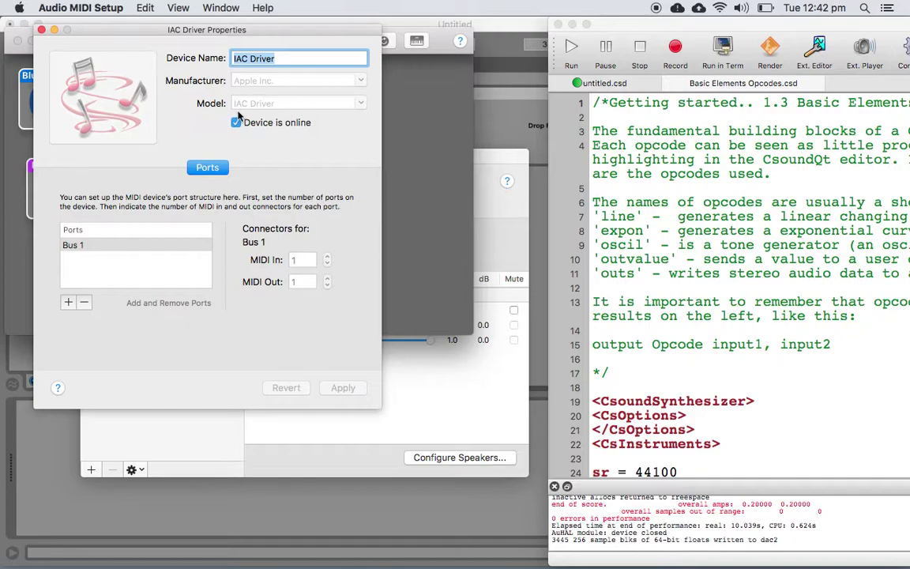
click(235, 124)
click(235, 122)
click(42, 31)
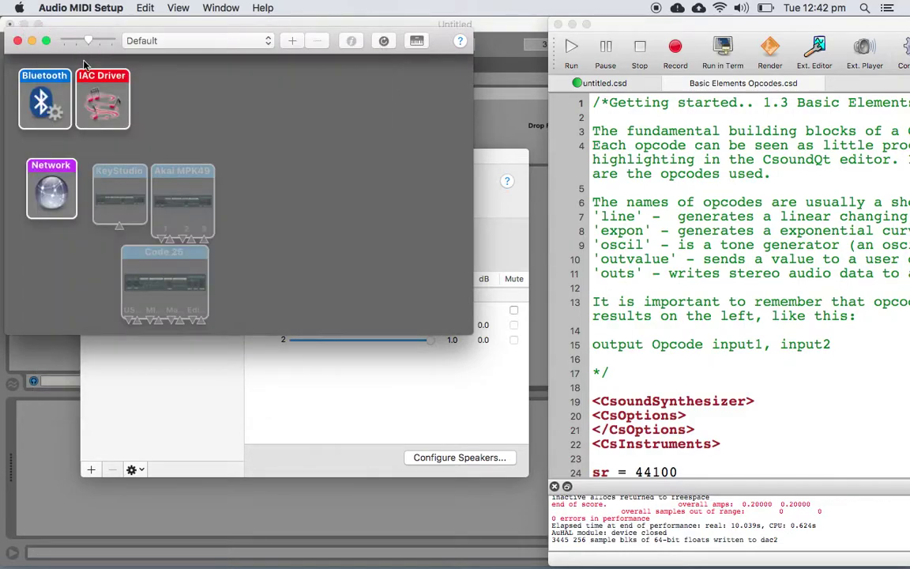
key(super+q)
In Live's Link/MIDI preferences, confirm IAC Driver (Bus 1) has Track and Remote enabled
click(303, 419)
key(super+comma)
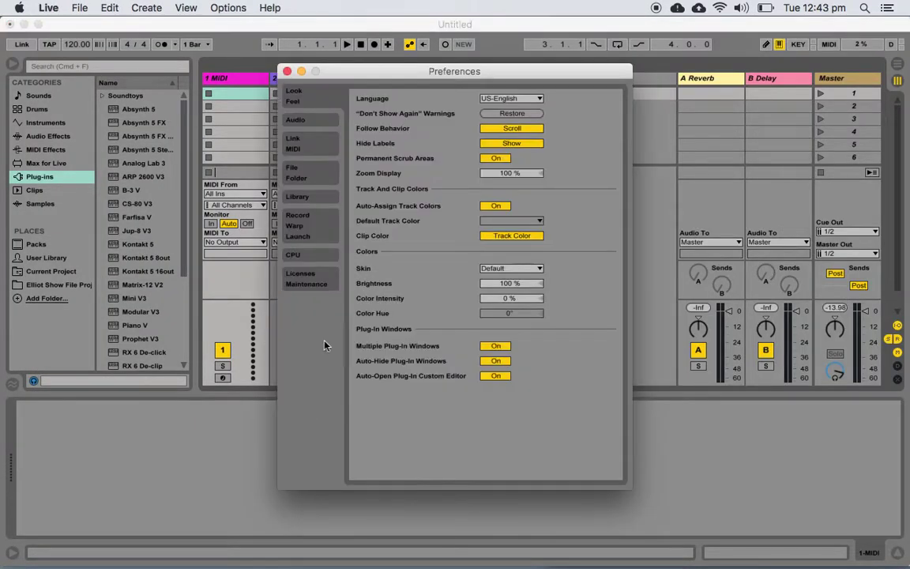
click(319, 150)
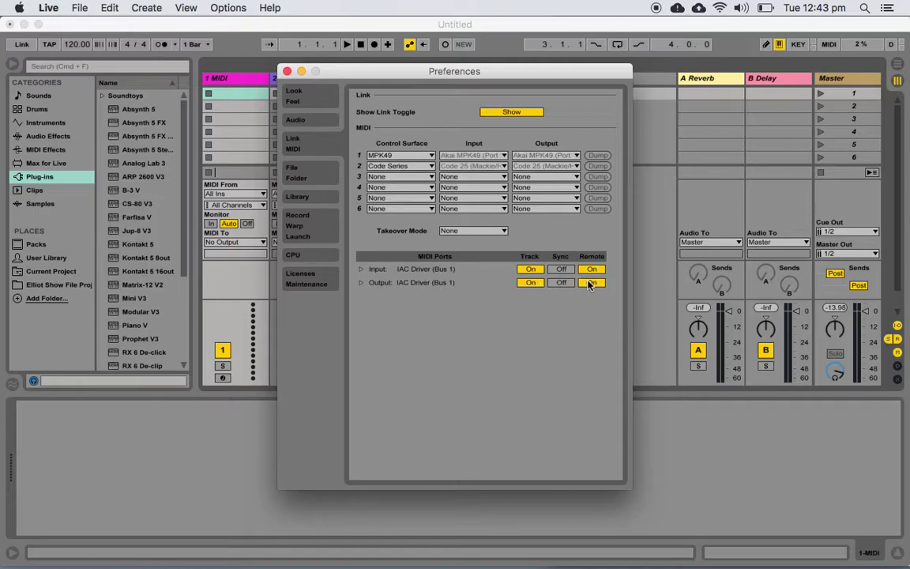
click(287, 71)
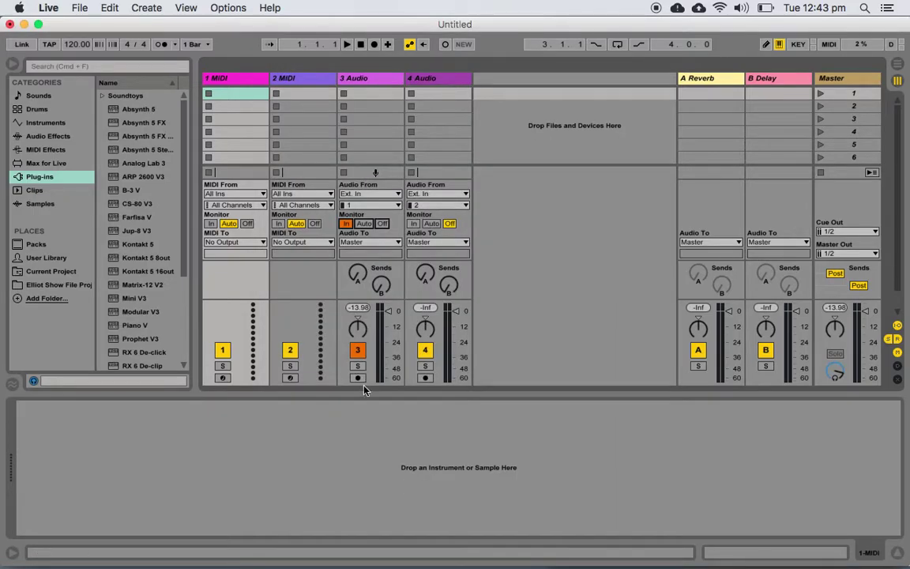
Confirm CsoundQt's run settings: coreaudio, adc2/dac2, and IAC Driver Bus 1 for MIDI in/out
key(super+Tab)
drag(547, 24, 83, 5)
key(super+comma)
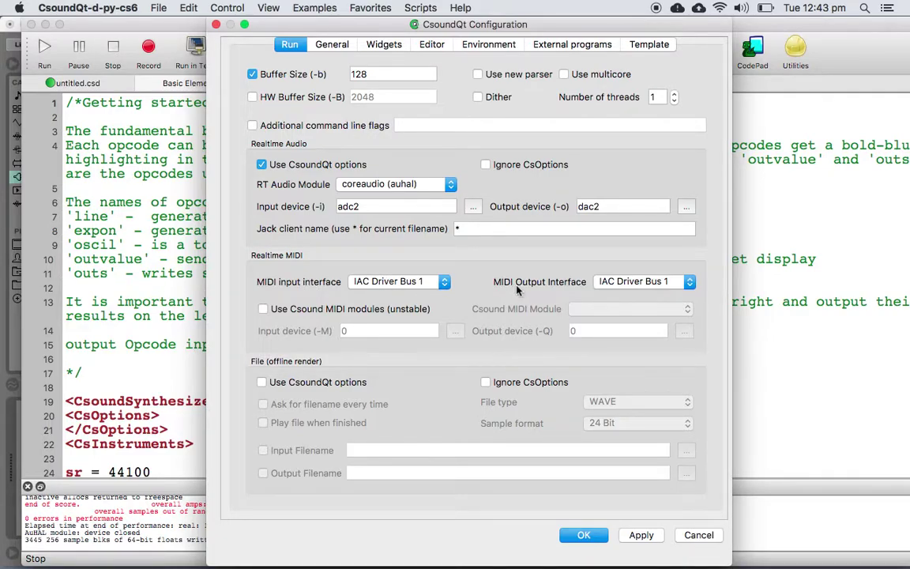
click(589, 535)
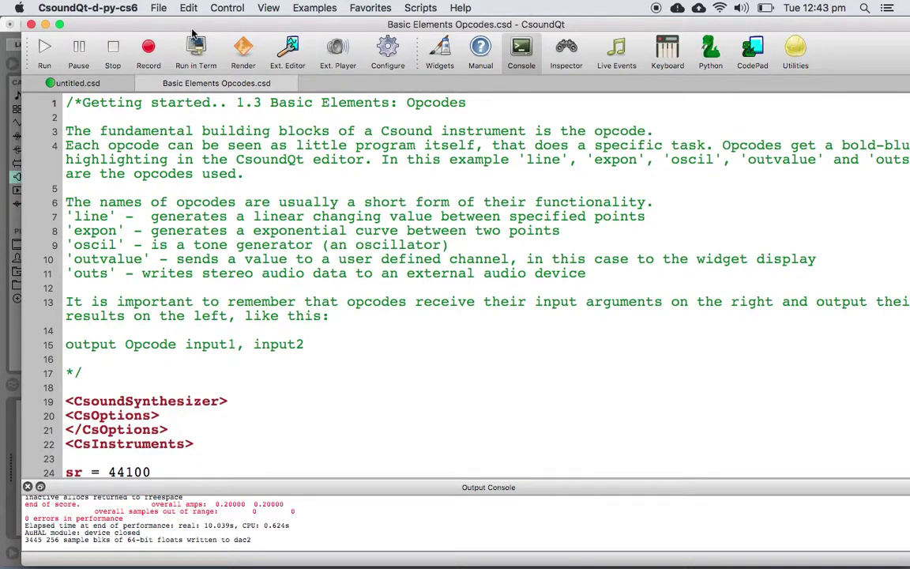
click(314, 8)
Open the Getting Started > Realtime Interaction > MIDI Receiving Notes example
mouse_move(371, 25)
mouse_move(545, 30)
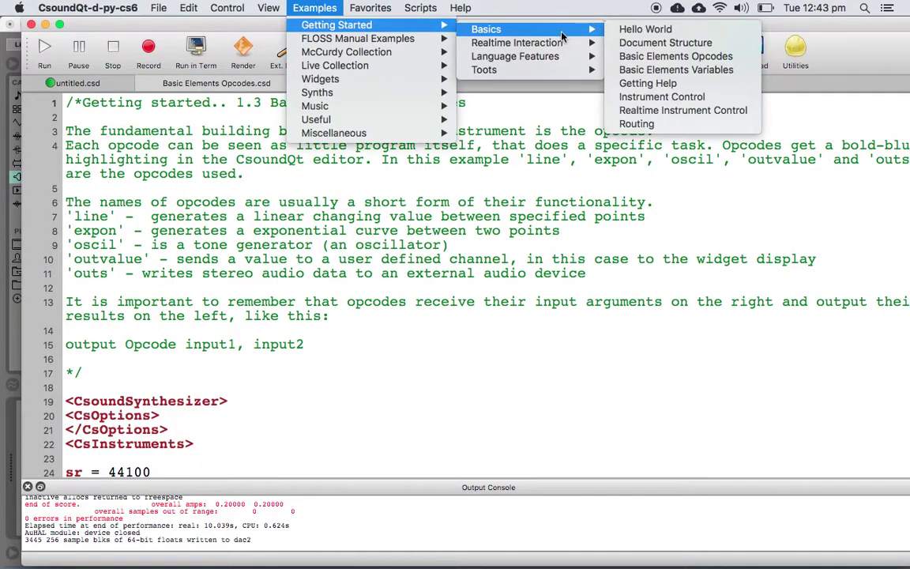
mouse_move(556, 45)
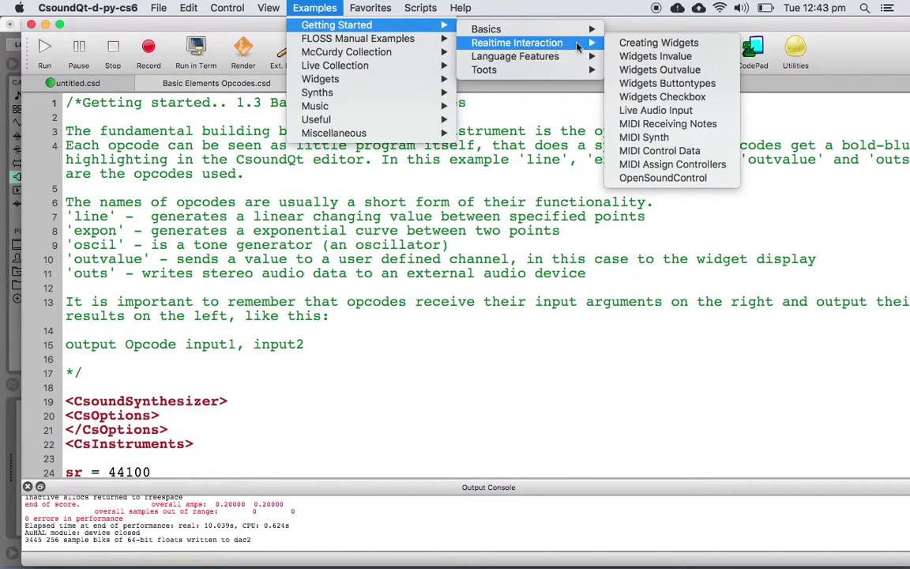
click(709, 129)
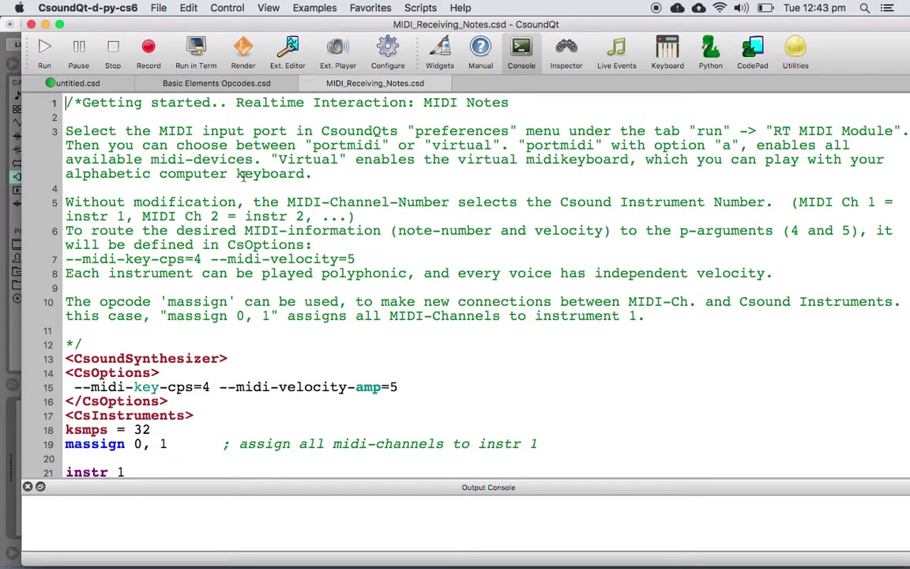
Run the MIDI Receiving Notes example, then return to Ableton Live
scroll(250, 219, down, 5)
scroll(250, 220, down, 1)
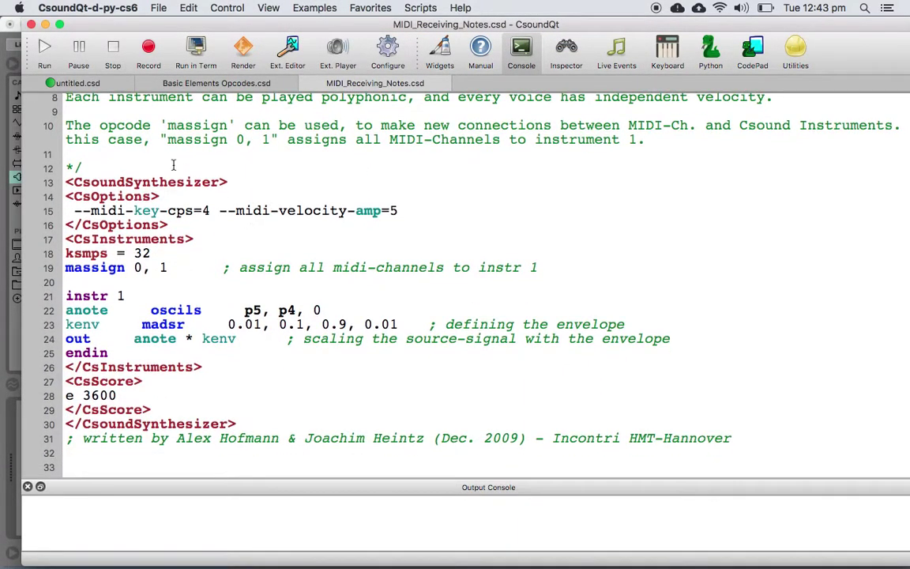
click(43, 48)
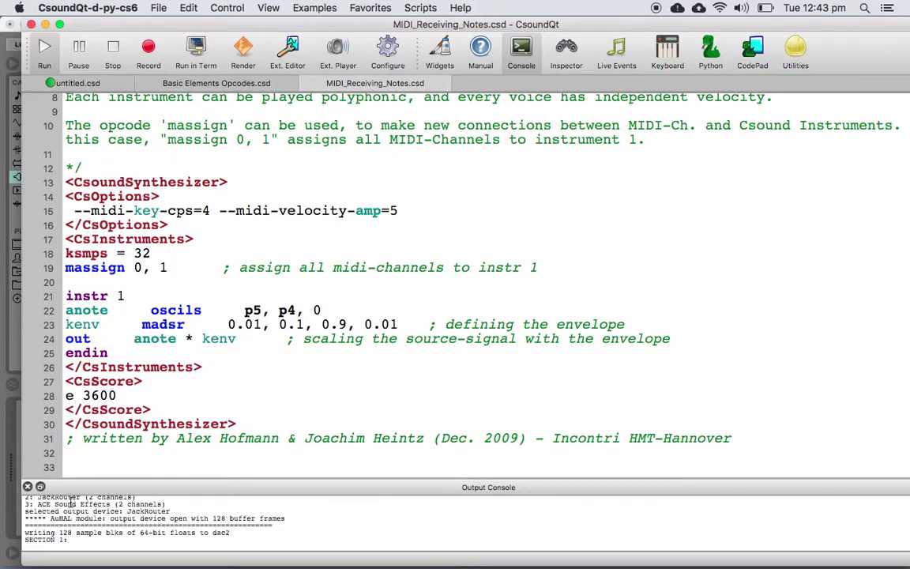
key(super+Tab)
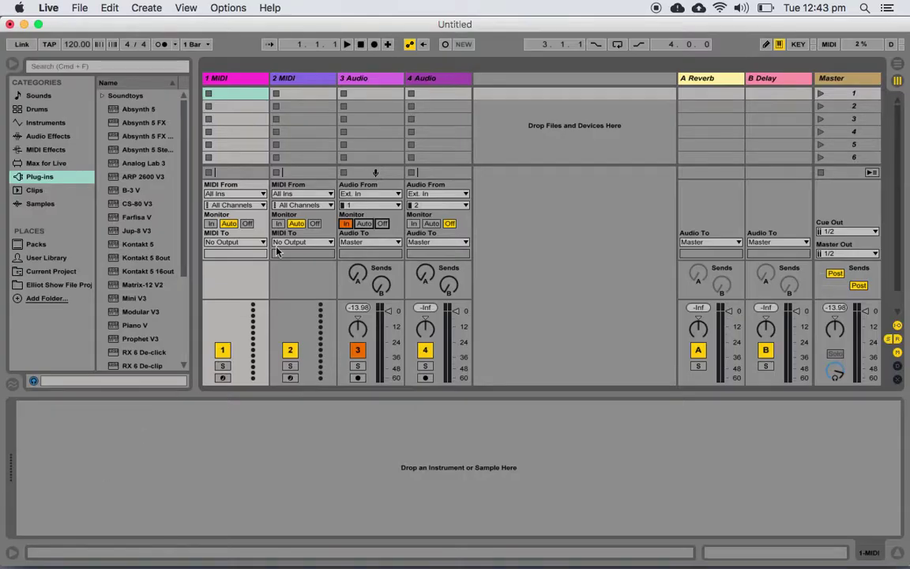
Create a MIDI clip on track 1 with notes F3, D3, D#3 and C3
double_click(234, 97)
double_click(221, 237)
double_click(410, 290)
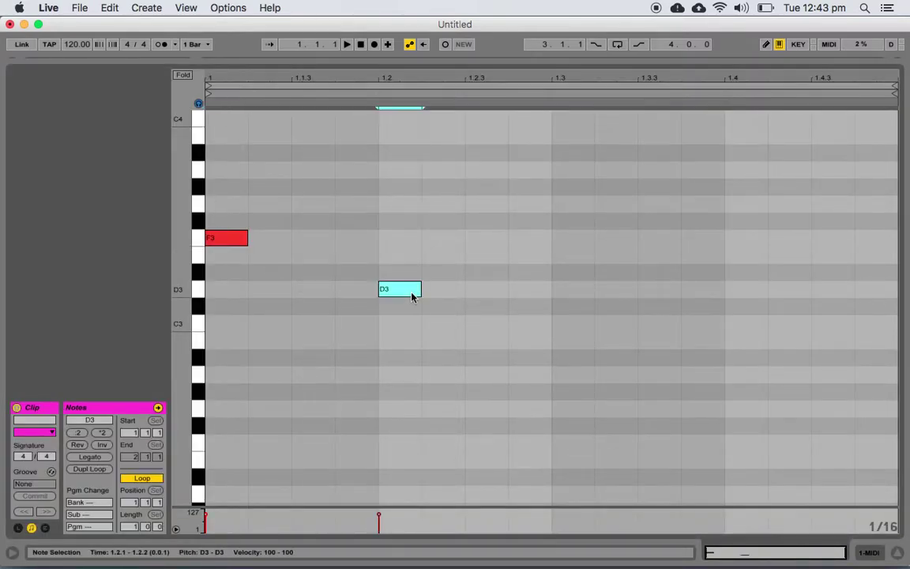
double_click(601, 271)
double_click(786, 325)
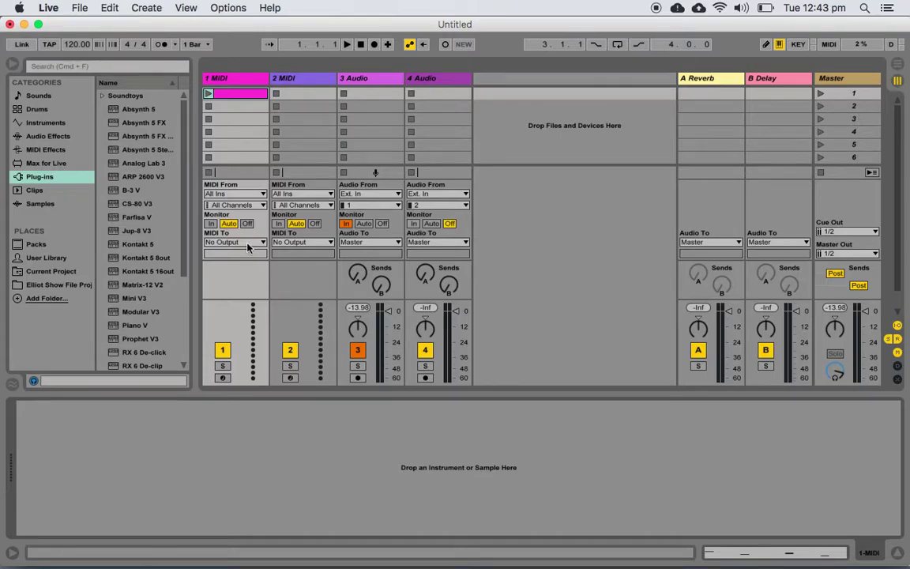
Route track 1's MIDI to IAC Driver (Bus 1) and launch the clip
click(247, 247)
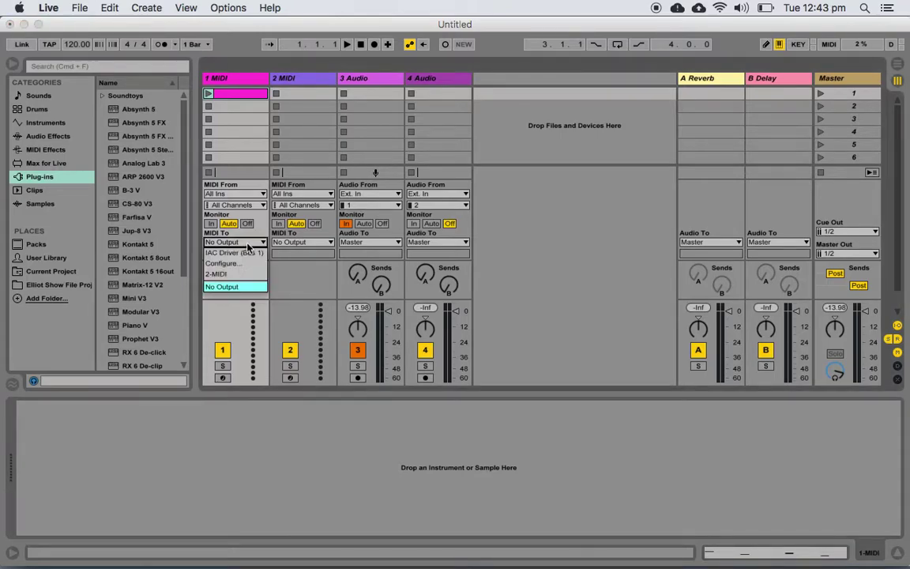
click(259, 253)
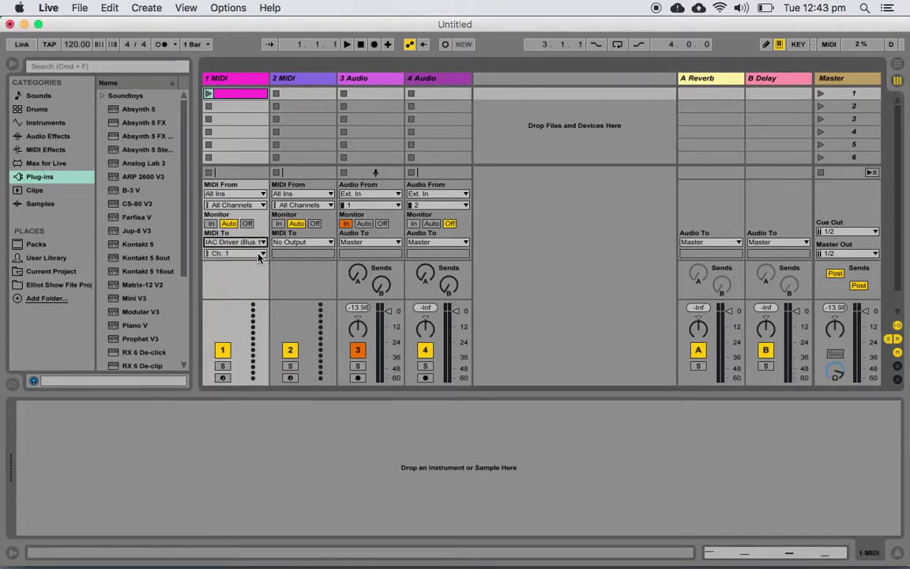
click(208, 93)
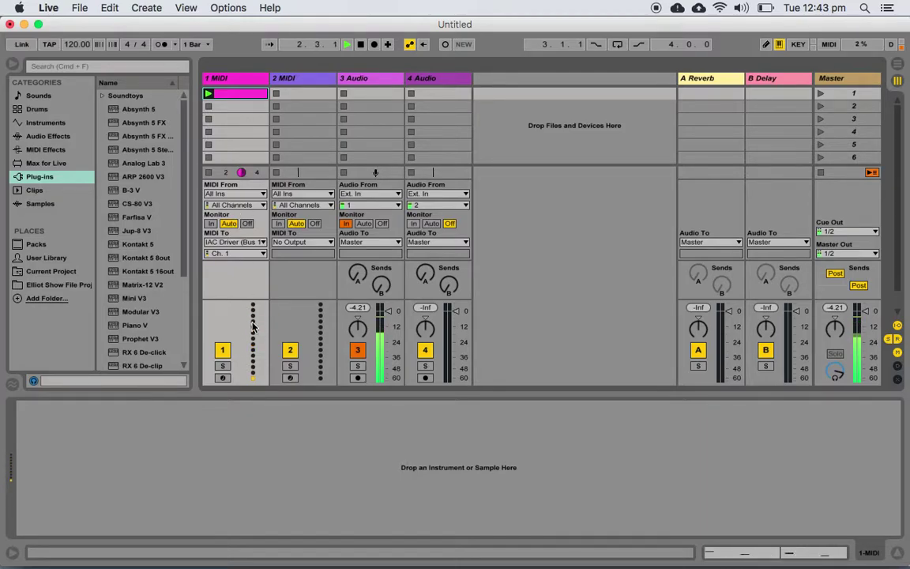
key(super+Tab)
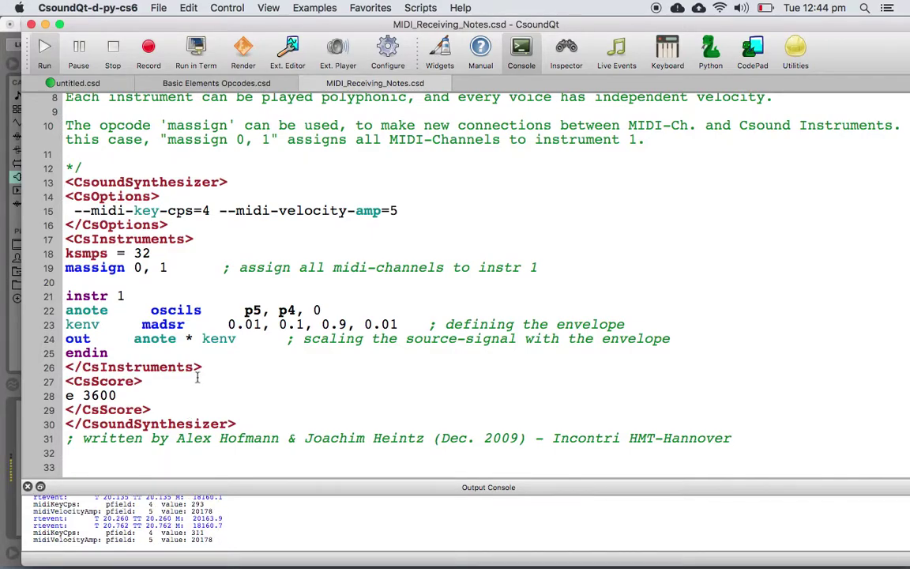
Change line 23's madsr envelope to 0.1, 0.1, 0.1, 0.01, stop, and start Save As
click(377, 324)
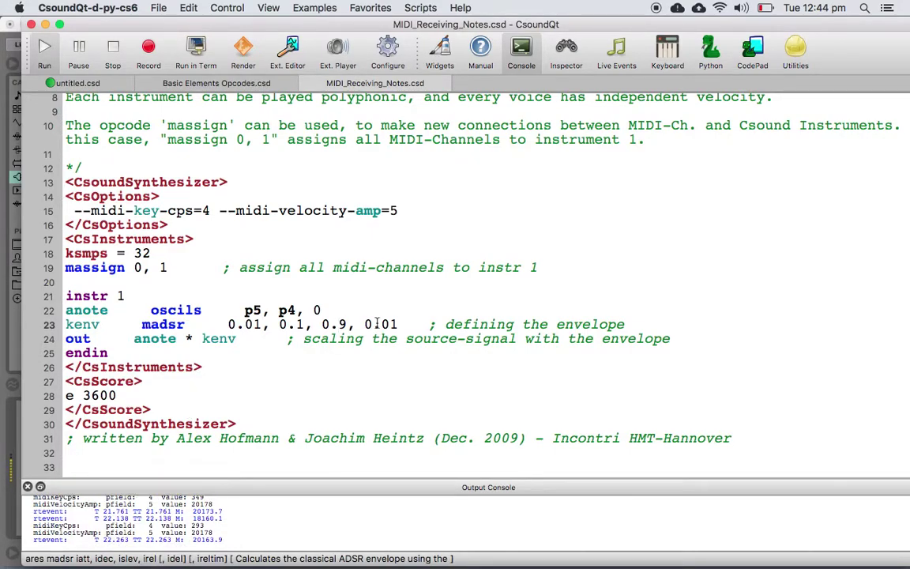
key(BackSpace)
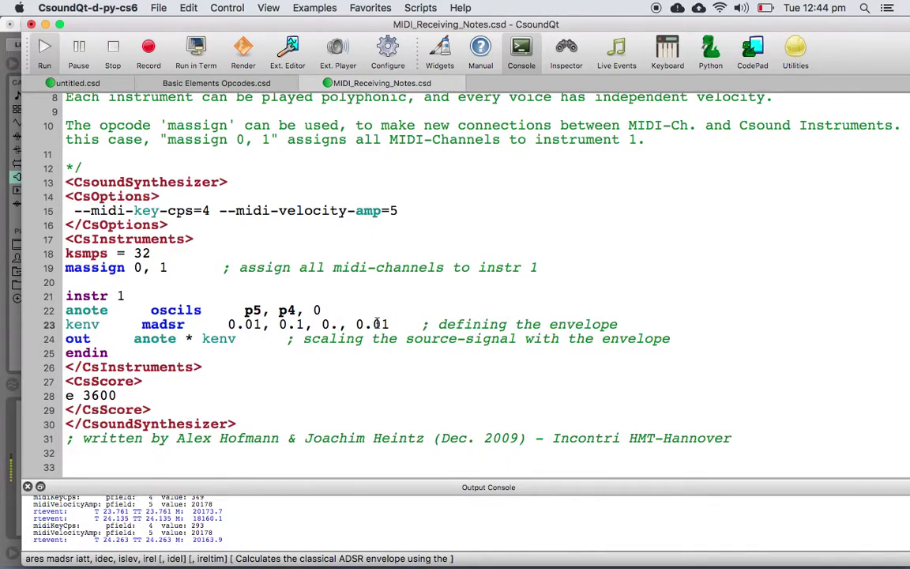
text(1)
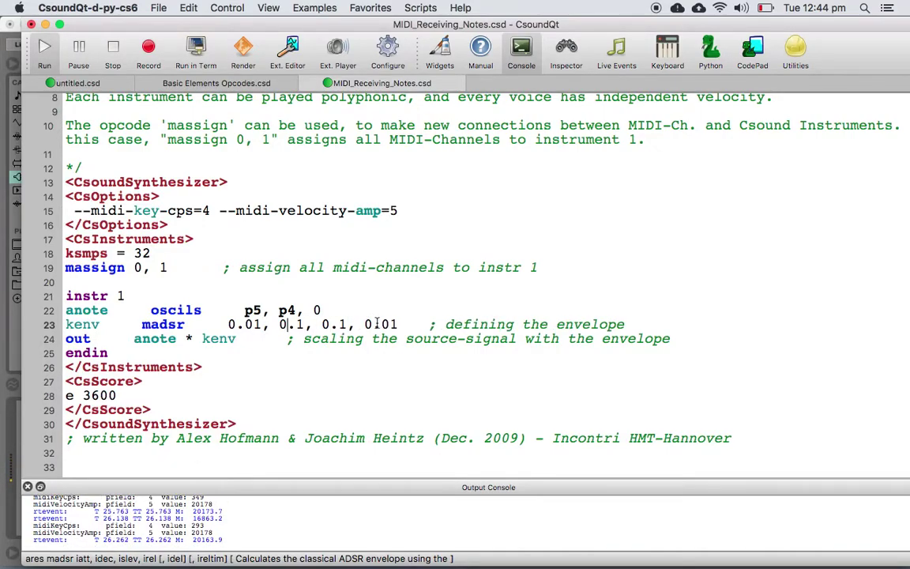
key(BackSpace)
key(super+period)
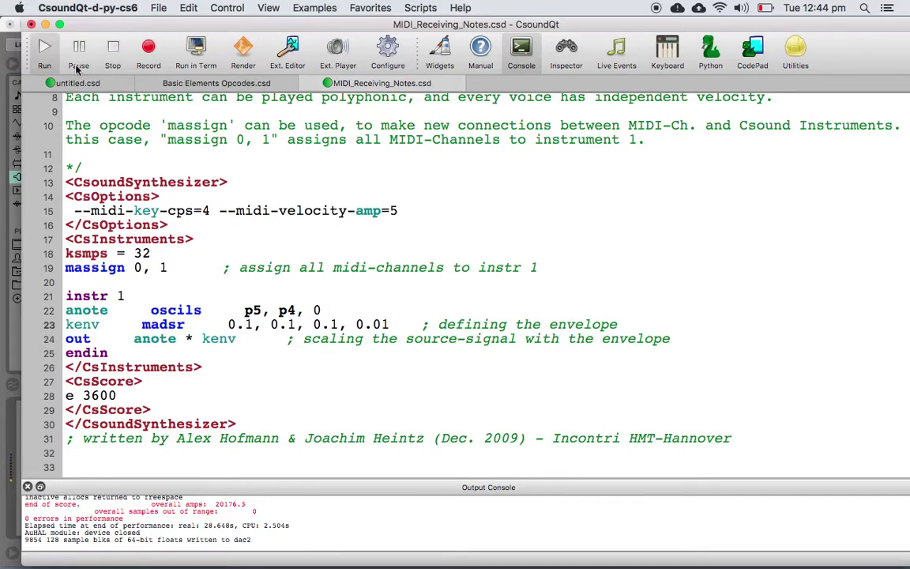
key(super+shift+s)
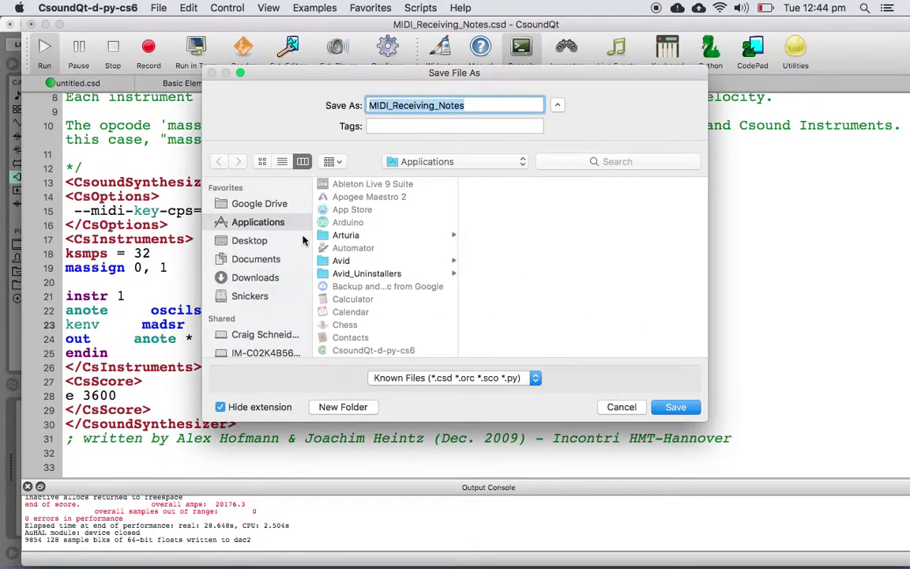
Save MIDI_Receiving_Notes to the Desktop and shift CsoundQt's window right to reveal Live
click(254, 240)
key(Return)
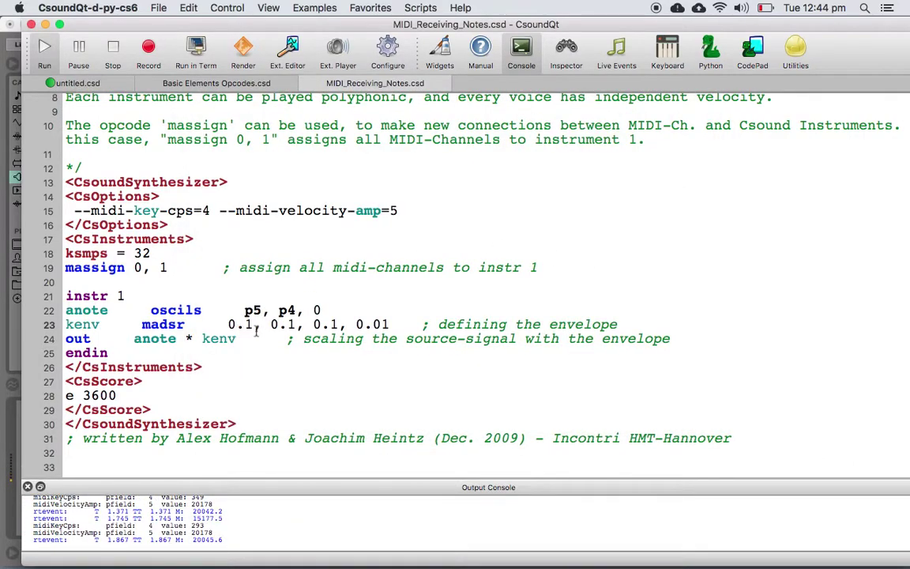
drag(207, 24, 448, 24)
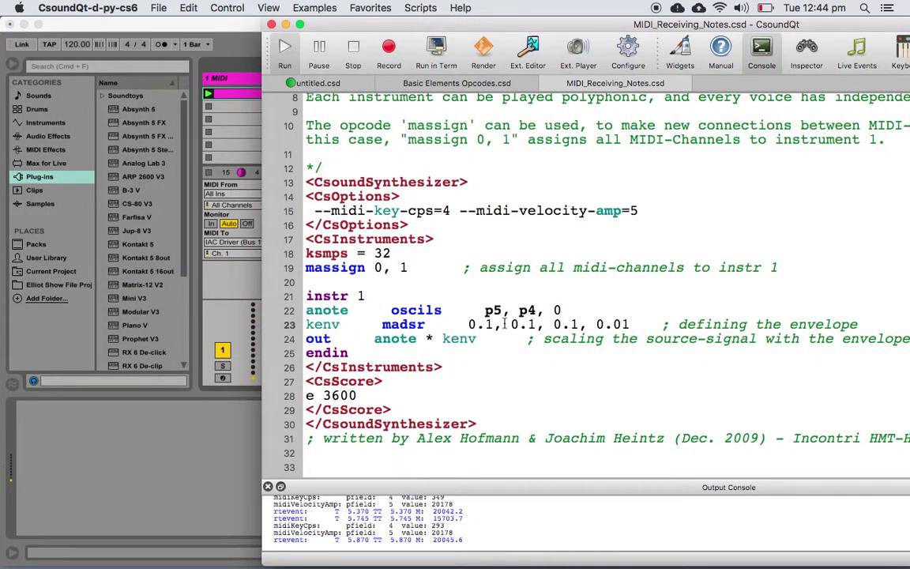